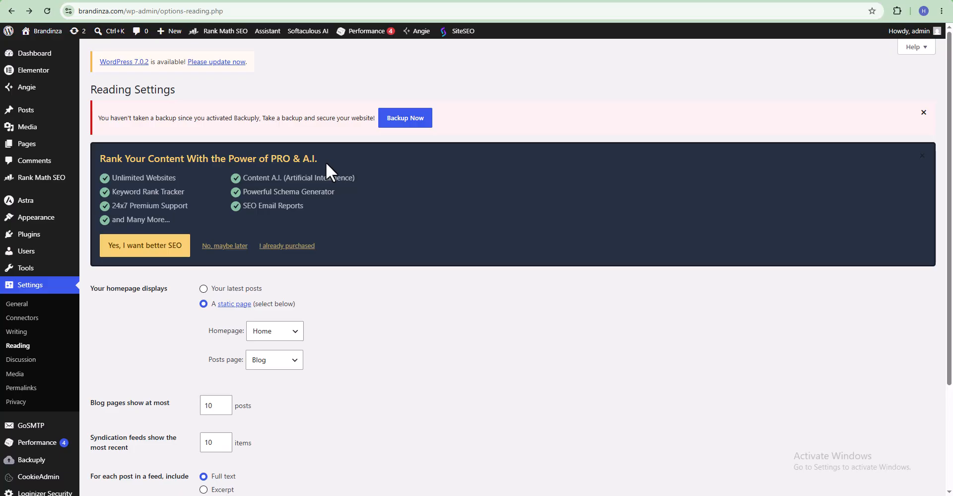
Open the Hostinger website in a new browser tab
{"action": "left_click", "coordinate": [793, 1]}
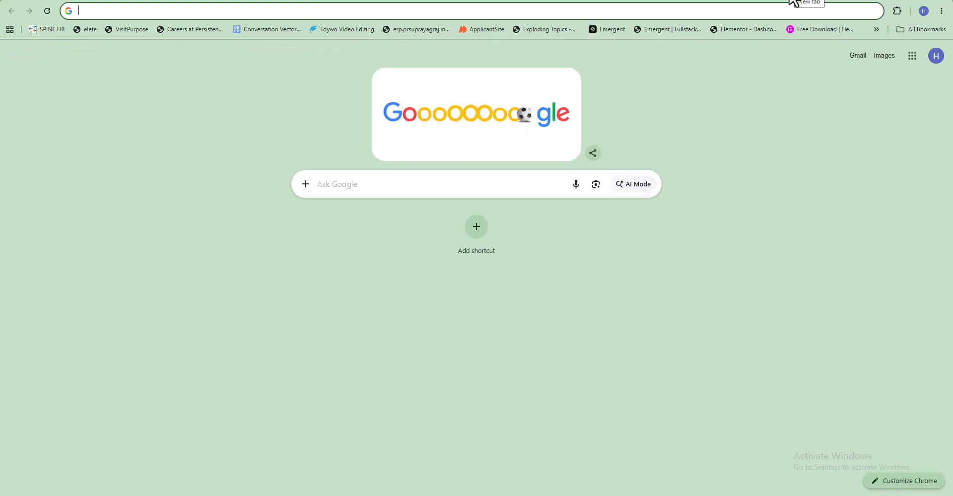
{"action": "type", "text": "hos"}
{"action": "key", "text": "Return"}
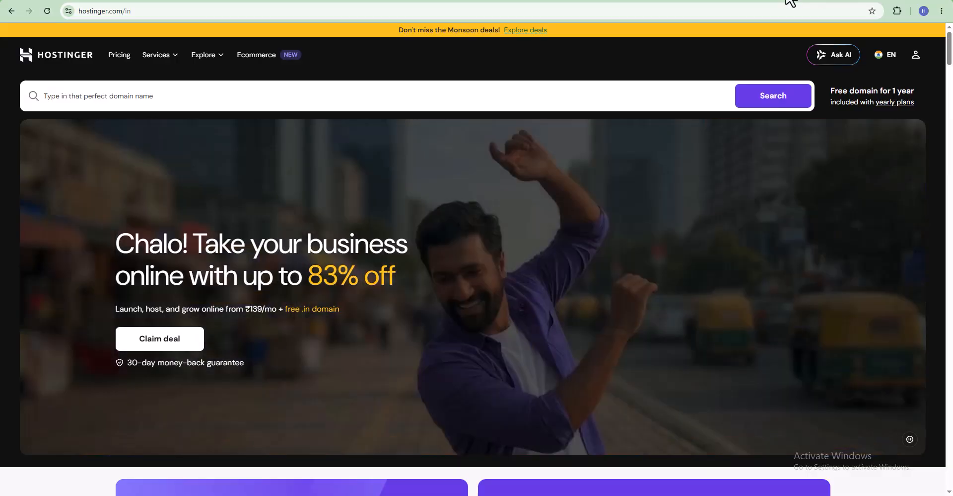
Open the brandinza.com homepage in another new browser tab
{"action": "left_click", "coordinate": [792, 1]}
{"action": "type", "text": "brand"}
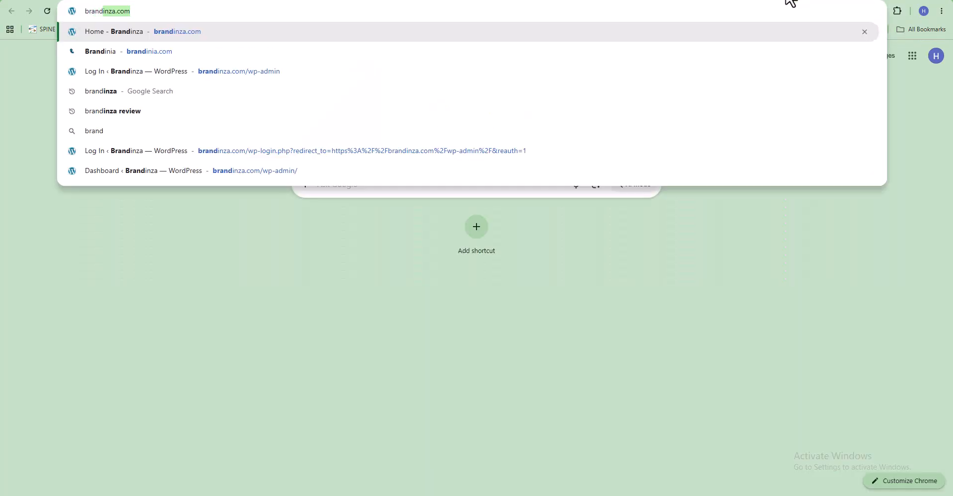
{"action": "key", "text": "Return"}
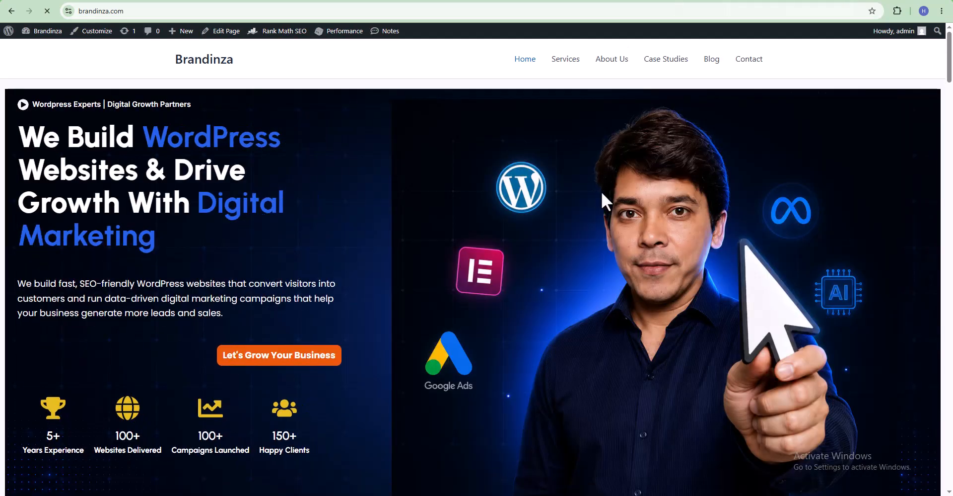
Look through the Brandinza homepage's hero, service cards and work-process sections, and return to the site navigation
{"action": "scroll", "coordinate": [499, 207], "scroll_direction": "down", "scroll_amount": 5}
{"action": "scroll", "coordinate": [498, 207], "scroll_direction": "up", "scroll_amount": 4}
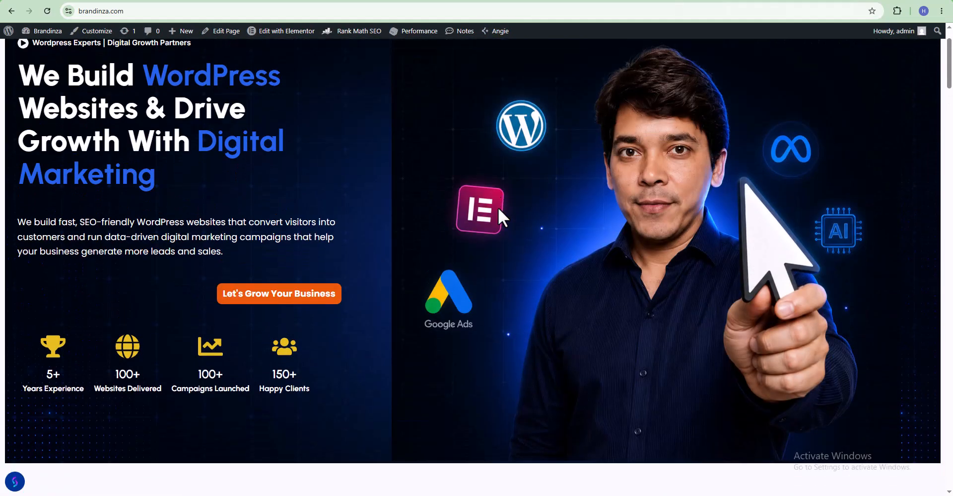
{"action": "scroll", "coordinate": [499, 207], "scroll_direction": "down", "scroll_amount": 14}
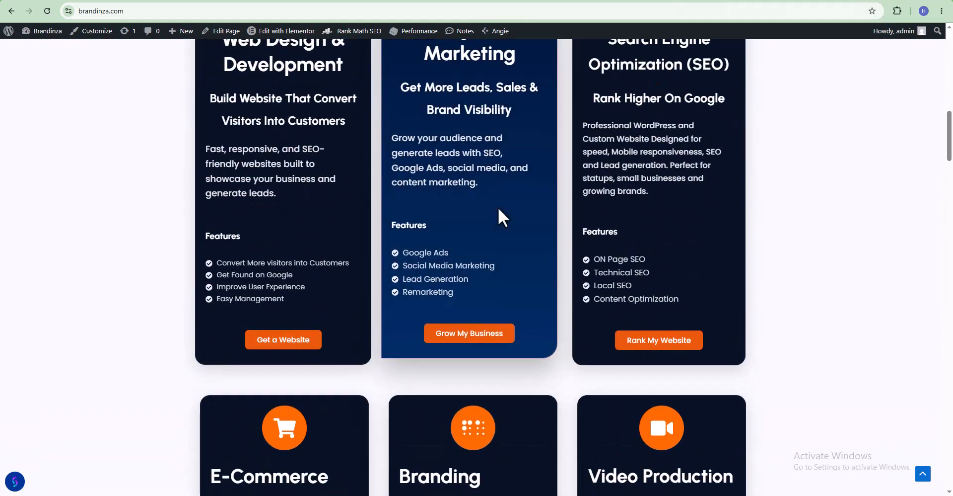
{"action": "scroll", "coordinate": [498, 207], "scroll_direction": "down", "scroll_amount": 2}
{"action": "scroll", "coordinate": [498, 208], "scroll_direction": "up", "scroll_amount": 5}
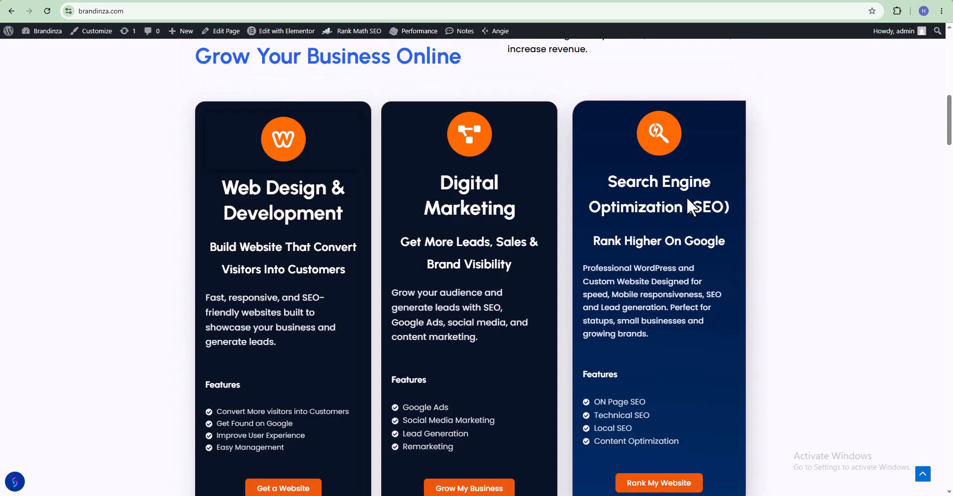
{"action": "scroll", "coordinate": [687, 197], "scroll_direction": "down", "scroll_amount": 5}
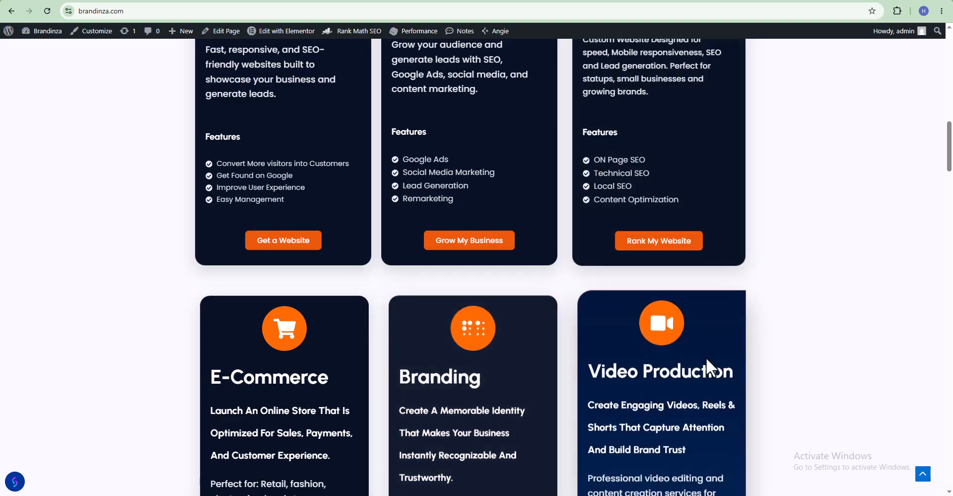
{"action": "scroll", "coordinate": [385, 379], "scroll_direction": "down", "scroll_amount": 4}
{"action": "scroll", "coordinate": [386, 380], "scroll_direction": "down", "scroll_amount": 2}
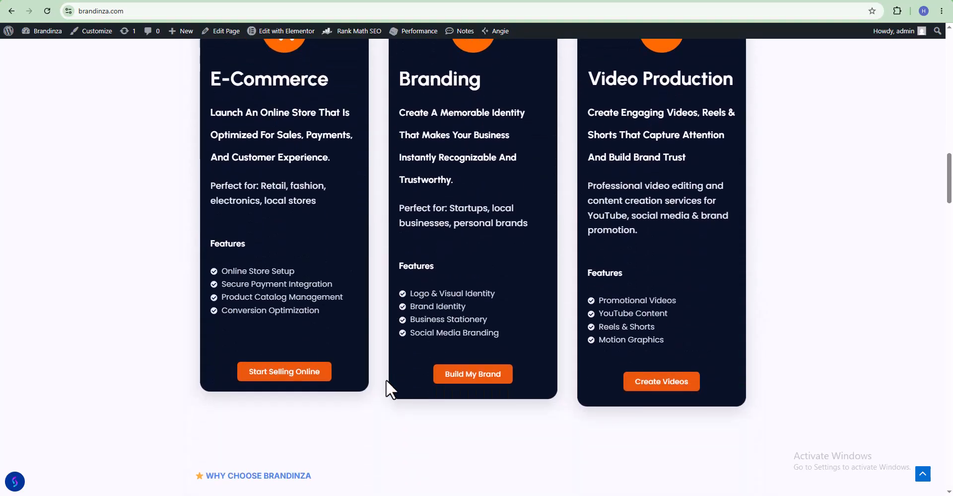
{"action": "scroll", "coordinate": [385, 379], "scroll_direction": "up", "scroll_amount": 6}
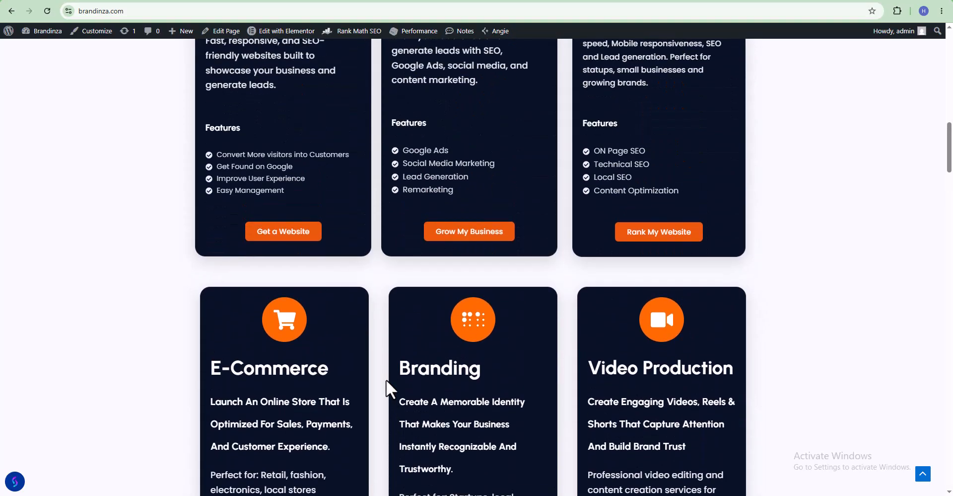
{"action": "scroll", "coordinate": [386, 379], "scroll_direction": "down", "scroll_amount": 11}
{"action": "scroll", "coordinate": [386, 380], "scroll_direction": "down", "scroll_amount": 7}
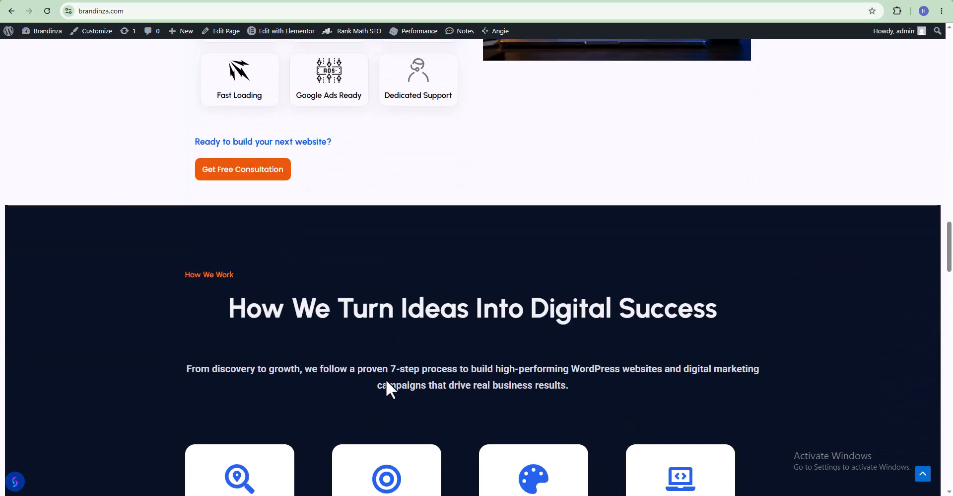
{"action": "scroll", "coordinate": [386, 379], "scroll_direction": "up", "scroll_amount": 8}
{"action": "scroll", "coordinate": [386, 381], "scroll_direction": "up", "scroll_amount": 20}
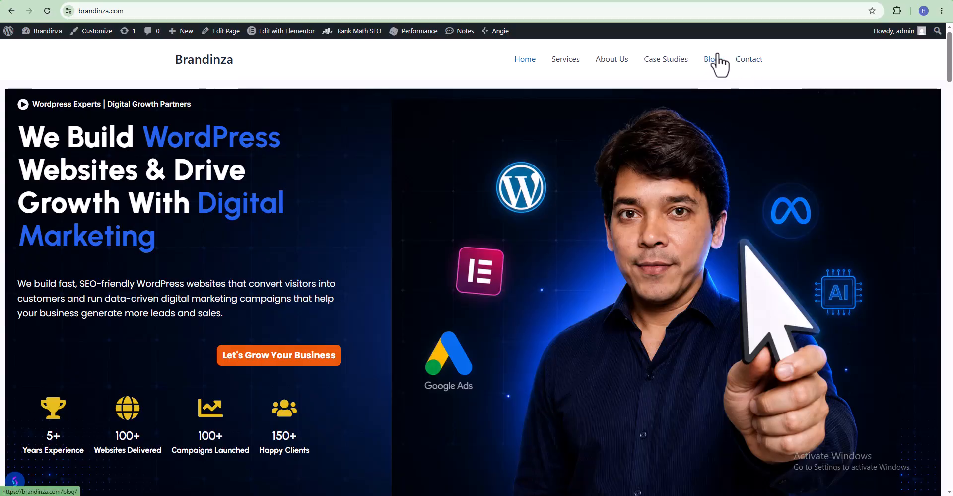
Open the site's Blog page, view the "Hello world!" post and go back to the blog
{"action": "left_click", "coordinate": [718, 57]}
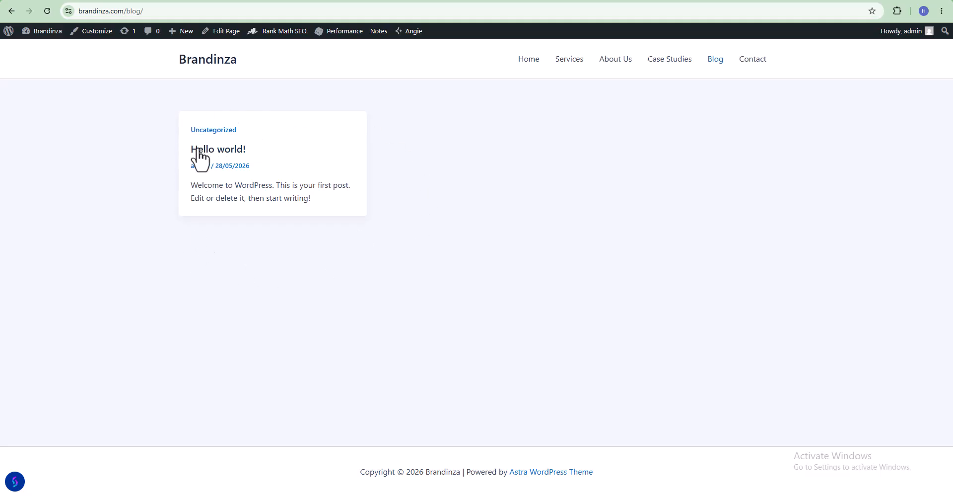
{"action": "left_click", "coordinate": [251, 149]}
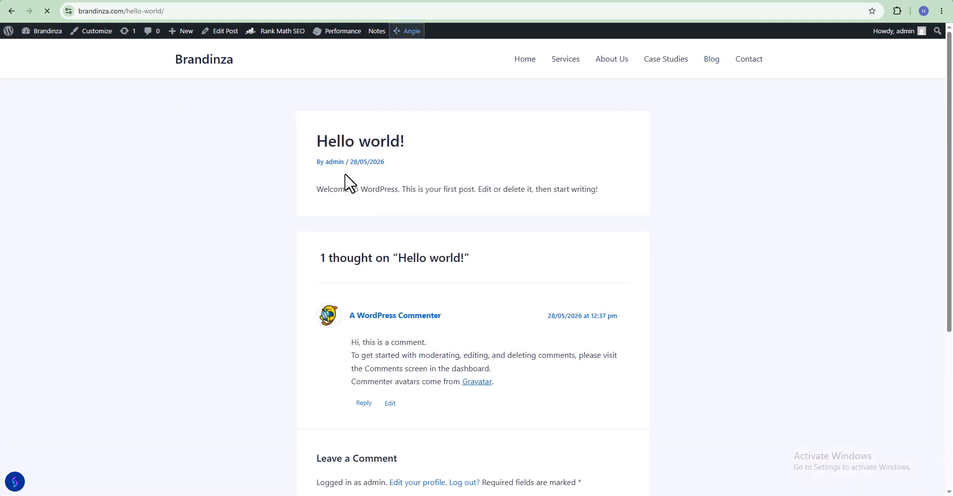
{"action": "scroll", "coordinate": [413, 239], "scroll_direction": "down", "scroll_amount": 4}
{"action": "scroll", "coordinate": [412, 232], "scroll_direction": "up", "scroll_amount": 4}
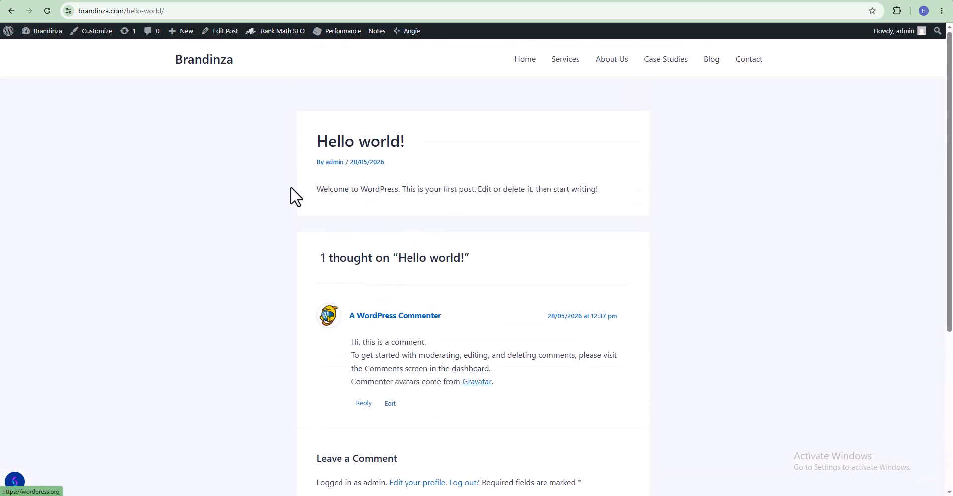
{"action": "left_click", "coordinate": [10, 11]}
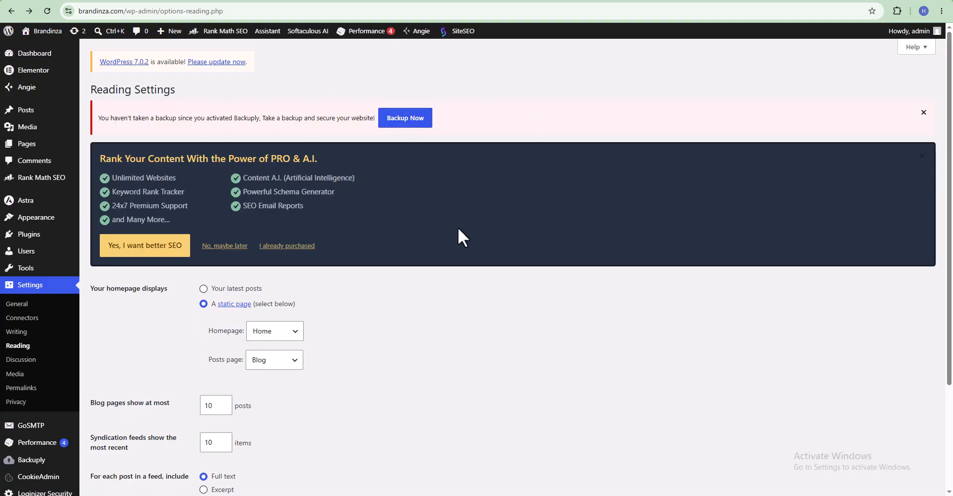
Switch to the ChatGPT conversation about the clothing e-commerce SEO guide and go to its first prompt
{"action": "left_click", "coordinate": [648, 1]}
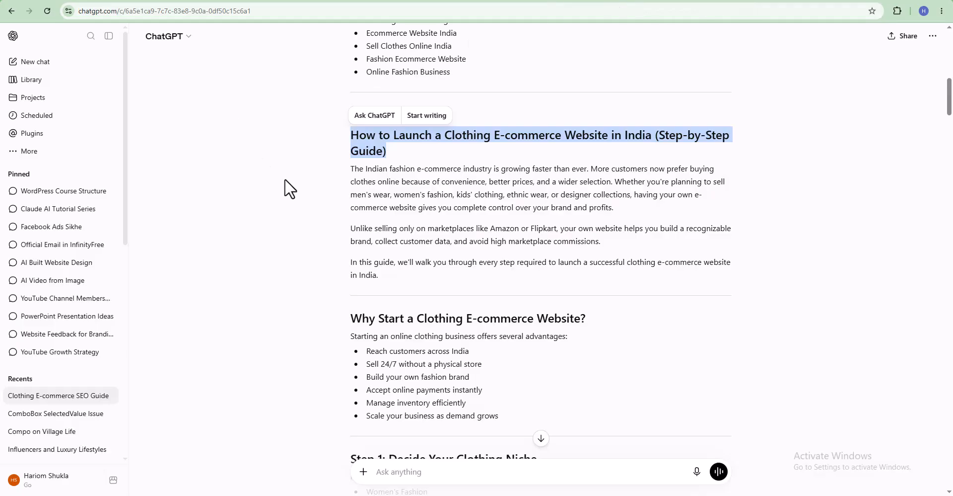
{"action": "scroll", "coordinate": [298, 179], "scroll_direction": "up", "scroll_amount": 10}
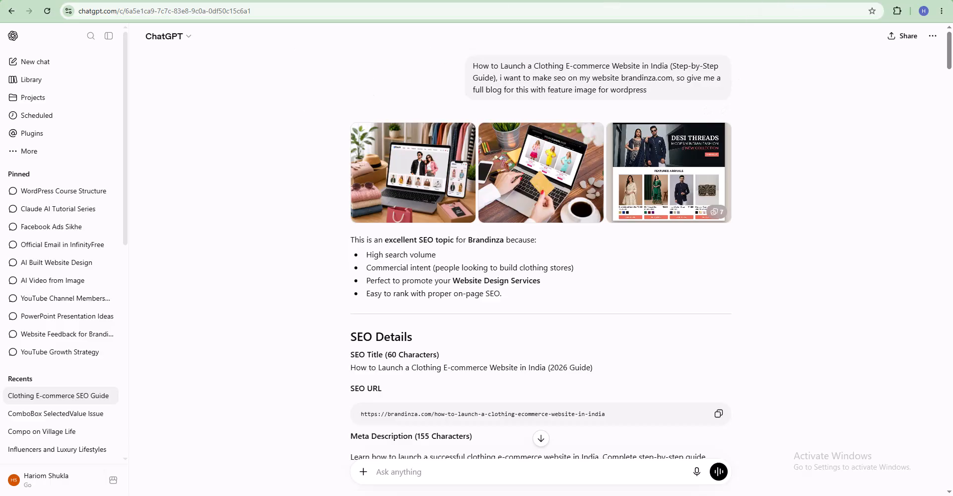
Search Google for "chatgpt" in a new tab and return to the clothing e-commerce conversation
{"action": "left_click", "coordinate": [792, 0]}
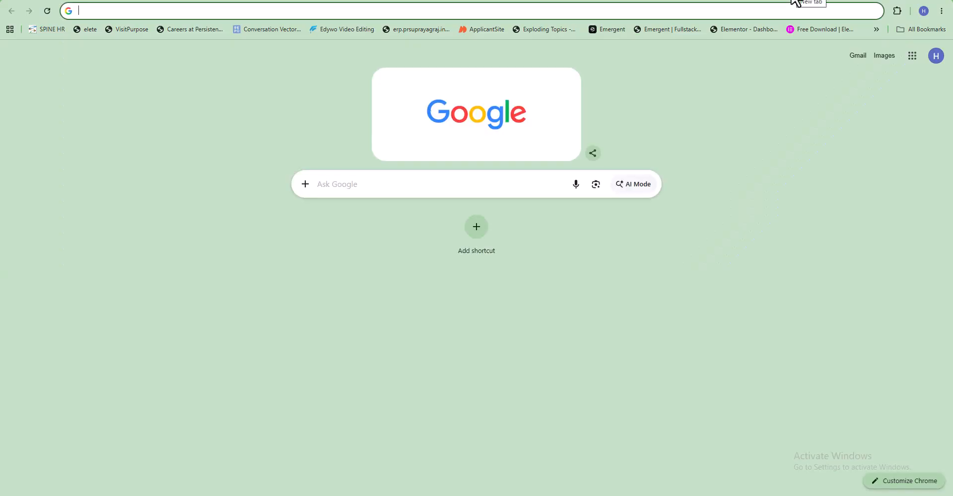
{"action": "type", "text": "google"}
{"action": "key", "text": "Return"}
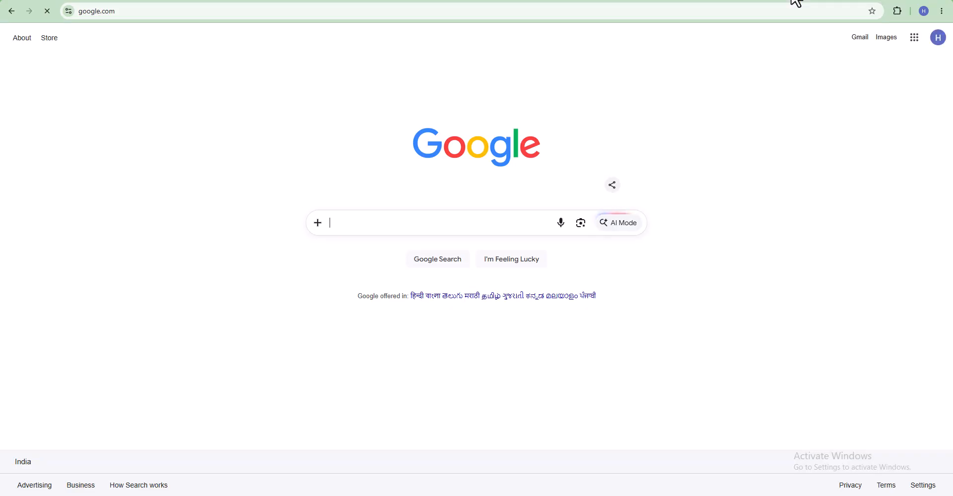
{"action": "type", "text": "chatgpt"}
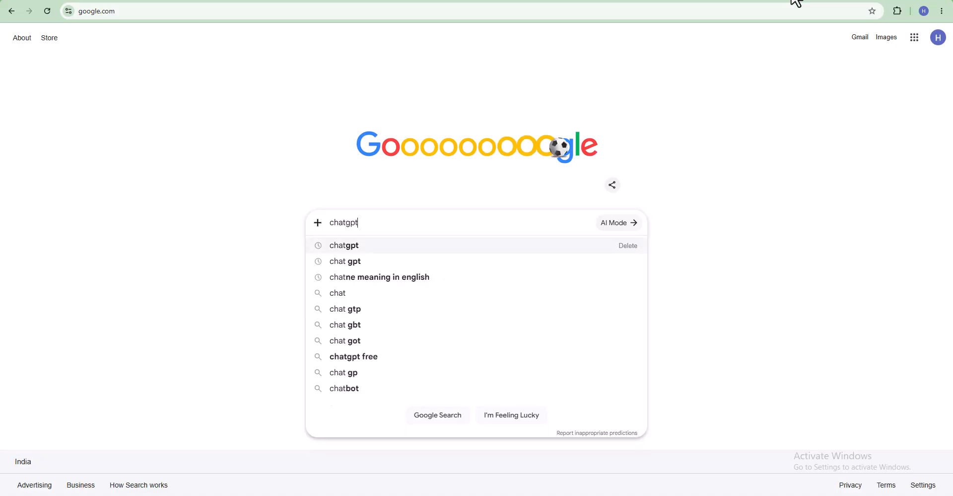
{"action": "key", "text": "Return"}
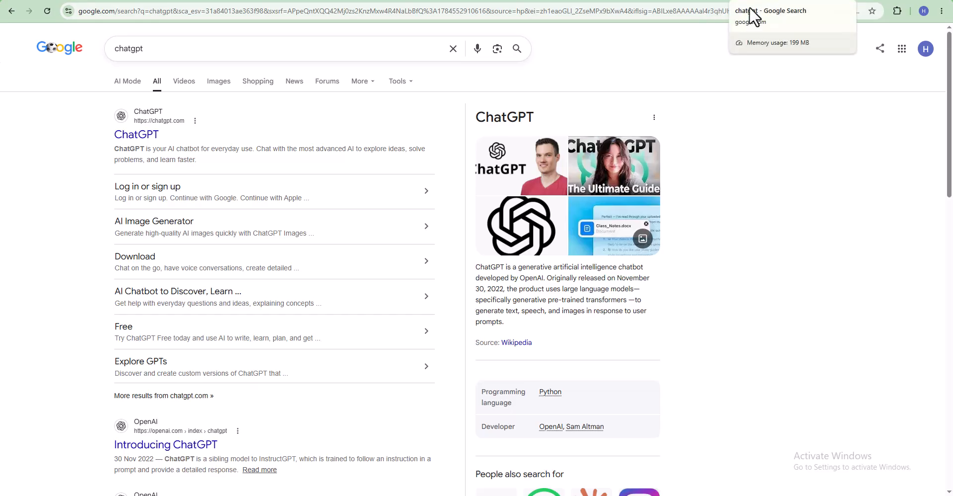
{"action": "left_click", "coordinate": [770, 2]}
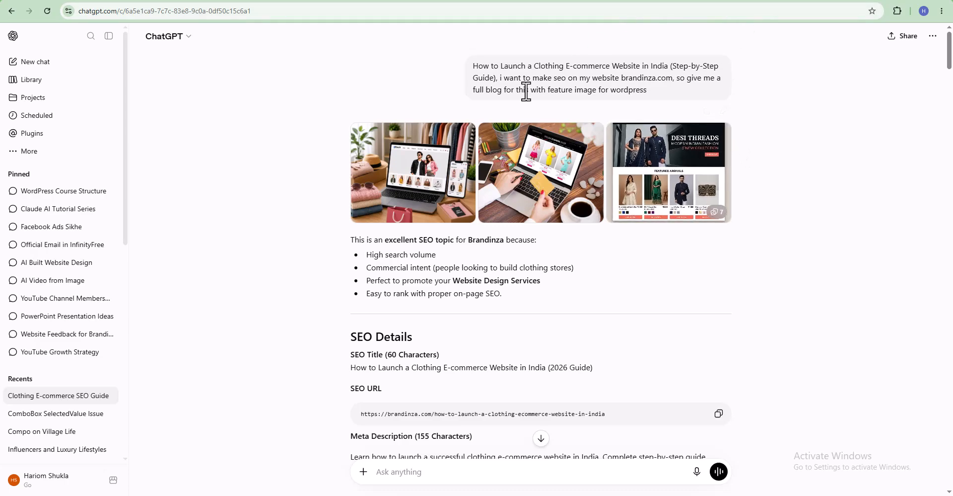
Review the blog-writing prompt and the listed reasons why the clothing e-commerce topic suits Brandinza's SEO
{"action": "left_click_drag", "start_coordinate": [472, 66], "coordinate": [644, 92]}
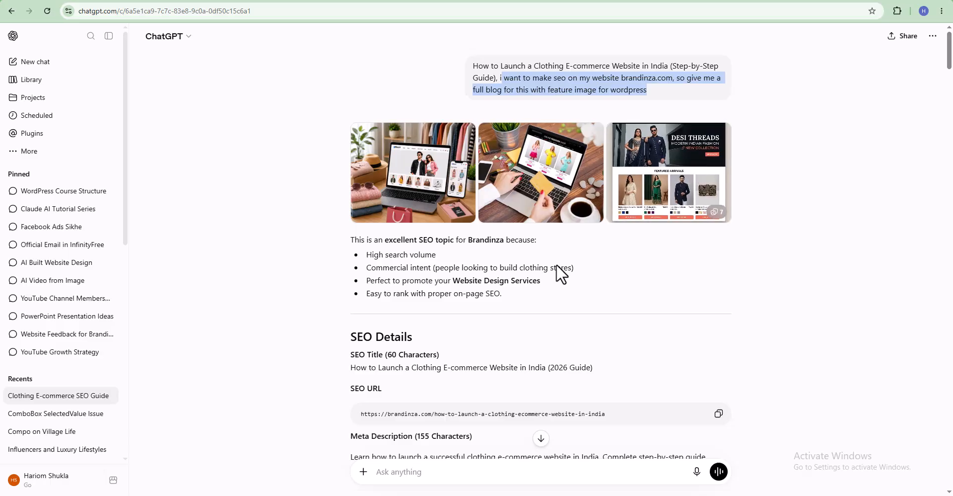
{"action": "scroll", "coordinate": [574, 296], "scroll_direction": "down", "scroll_amount": 3}
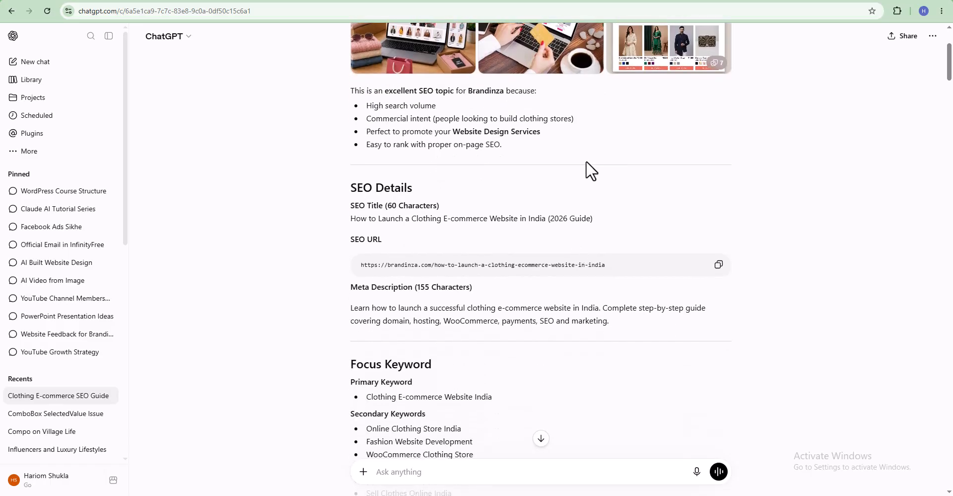
{"action": "left_click_drag", "start_coordinate": [345, 91], "coordinate": [556, 94]}
{"action": "left_click", "coordinate": [386, 101]}
{"action": "left_click_drag", "start_coordinate": [366, 105], "coordinate": [445, 106]}
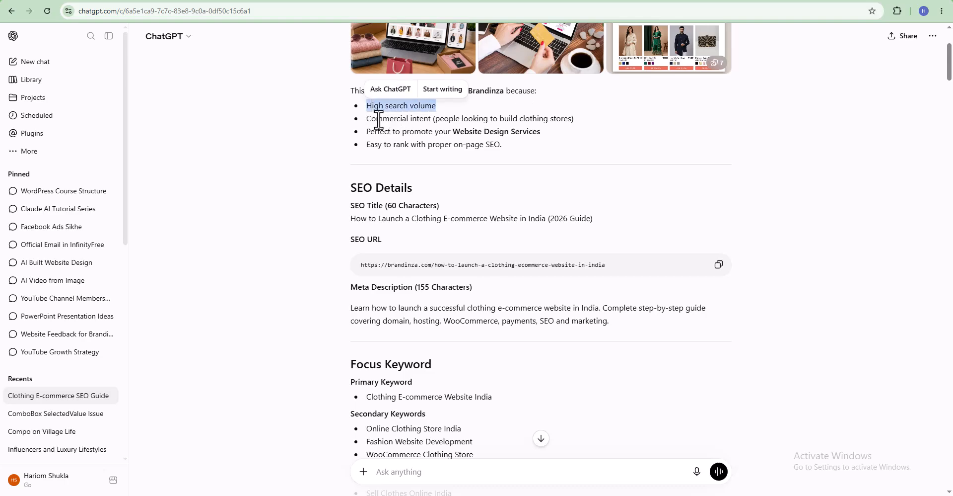
{"action": "left_click_drag", "start_coordinate": [371, 118], "coordinate": [424, 119]}
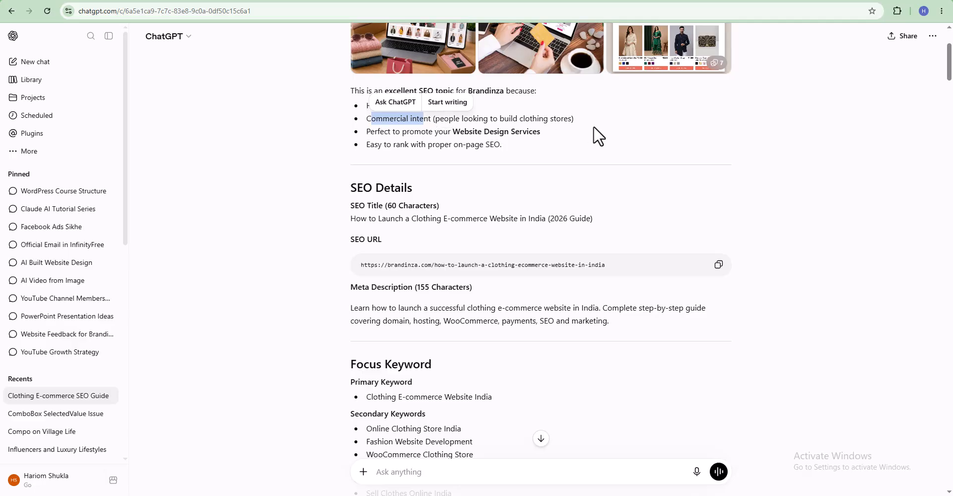
{"action": "left_click", "coordinate": [574, 124]}
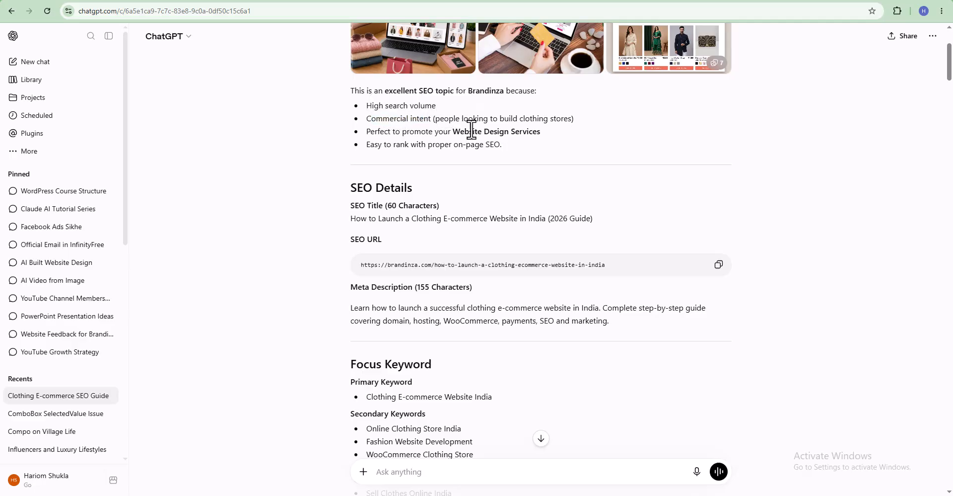
{"action": "left_click_drag", "start_coordinate": [453, 132], "coordinate": [544, 131]}
{"action": "left_click", "coordinate": [544, 131]}
{"action": "left_click_drag", "start_coordinate": [365, 144], "coordinate": [512, 144]}
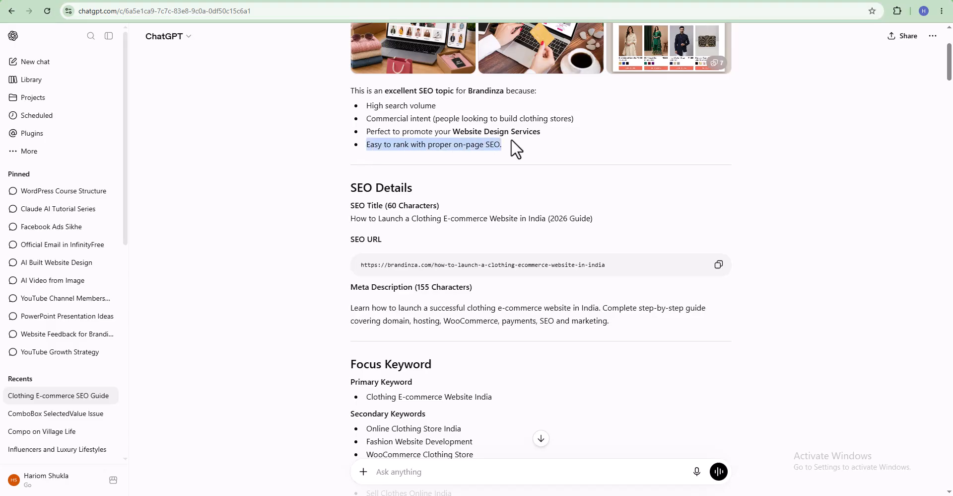
{"action": "left_click", "coordinate": [515, 143]}
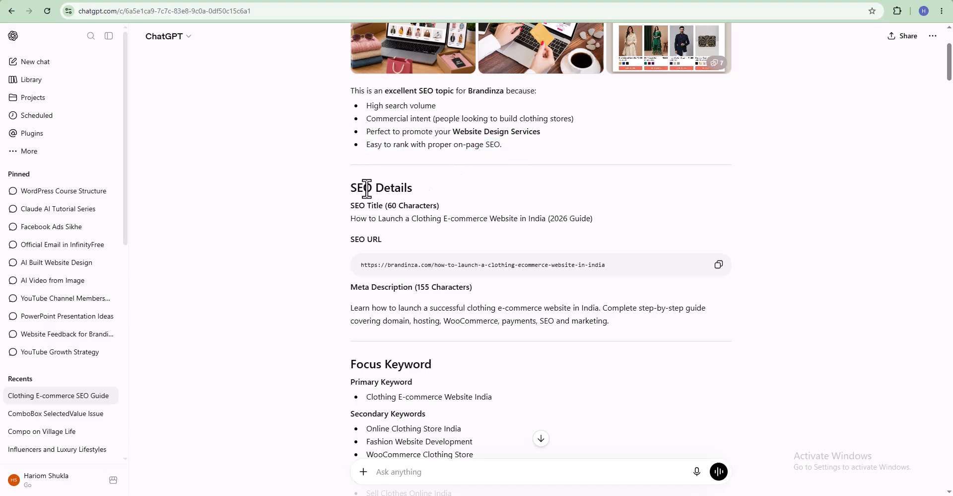
Examine the SEO Details section's title, URL and meta description, and continue to the focus keywords
{"action": "left_click_drag", "start_coordinate": [351, 188], "coordinate": [463, 189]}
{"action": "left_click", "coordinate": [496, 184]}
{"action": "scroll", "coordinate": [509, 183], "scroll_direction": "down", "scroll_amount": 1}
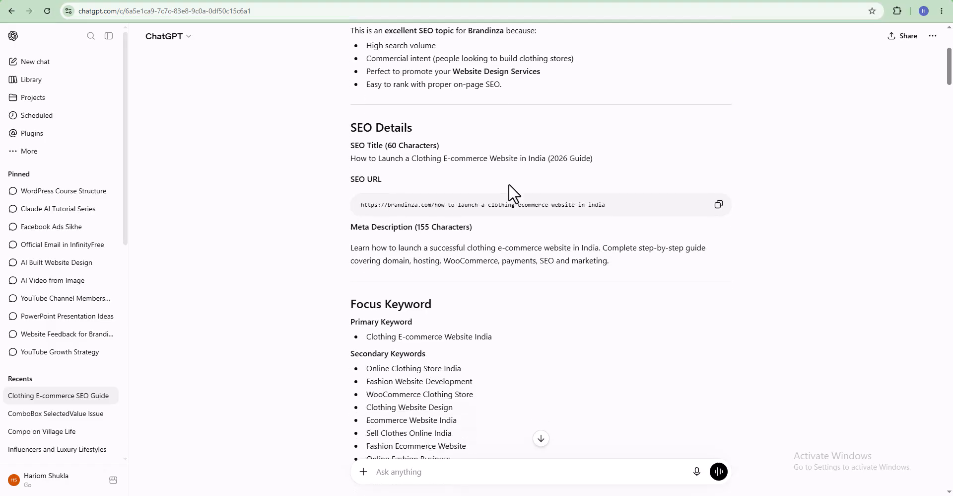
{"action": "scroll", "coordinate": [509, 183], "scroll_direction": "down", "scroll_amount": 1}
{"action": "left_click_drag", "start_coordinate": [348, 119], "coordinate": [625, 120]}
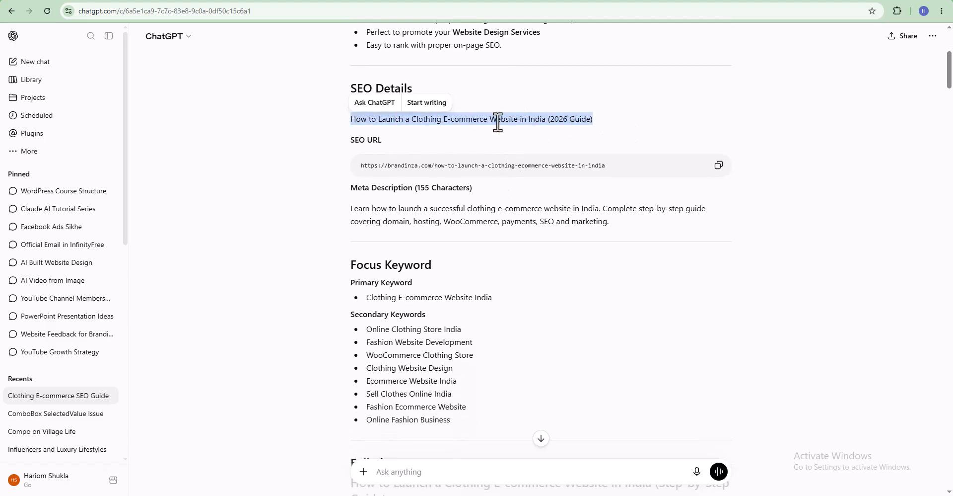
{"action": "left_click", "coordinate": [484, 102]}
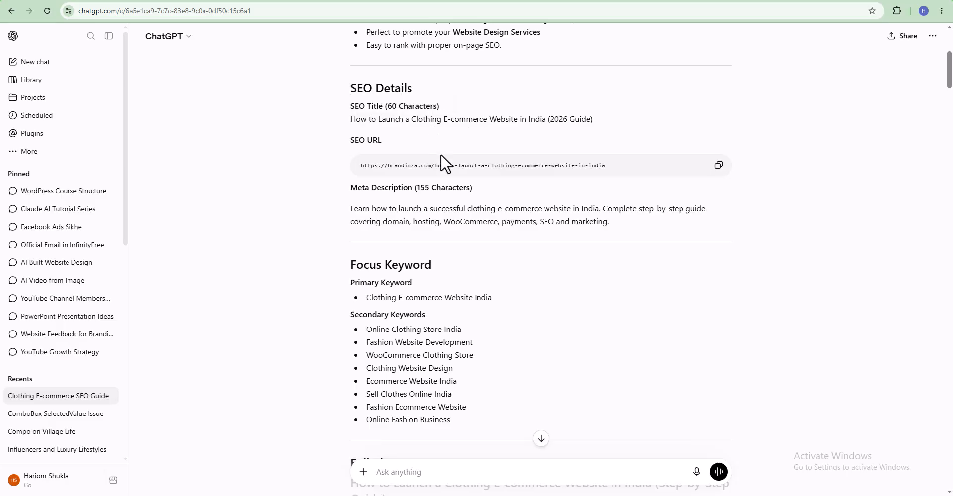
{"action": "scroll", "coordinate": [458, 175], "scroll_direction": "down", "scroll_amount": 3}
{"action": "left_click_drag", "start_coordinate": [441, 94], "coordinate": [464, 106]}
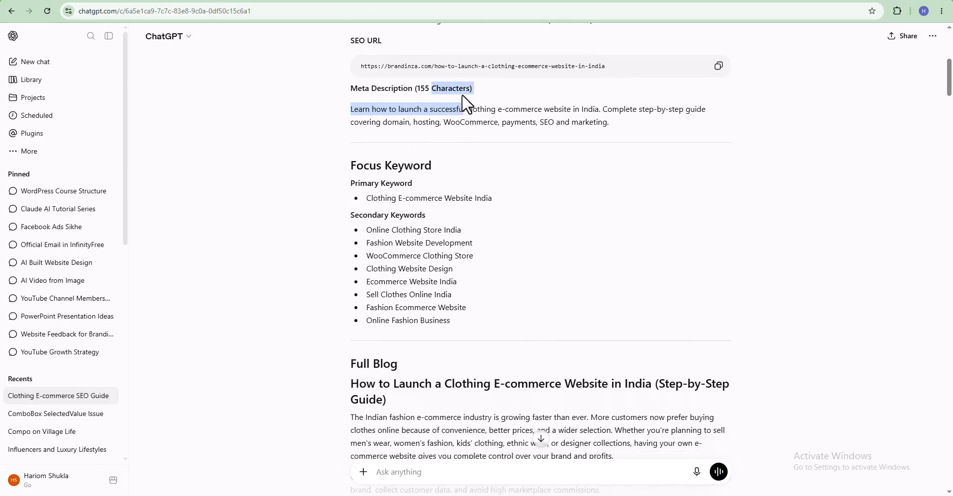
{"action": "scroll", "coordinate": [557, 201], "scroll_direction": "down", "scroll_amount": 3}
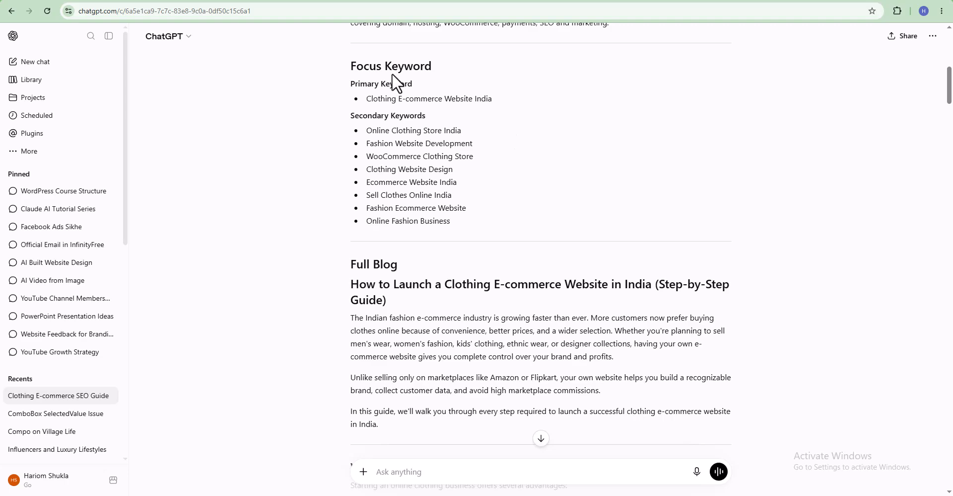
Examine the primary and secondary focus keywords and read through the numbered launch steps of the full blog
{"action": "left_click_drag", "start_coordinate": [356, 66], "coordinate": [449, 68]}
{"action": "left_click_drag", "start_coordinate": [372, 98], "coordinate": [493, 99]}
{"action": "scroll", "coordinate": [483, 213], "scroll_direction": "down", "scroll_amount": 3}
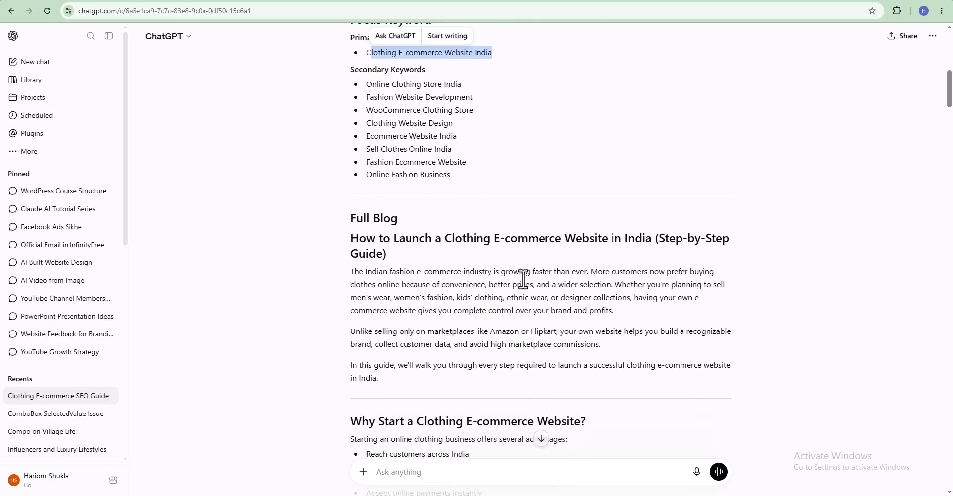
{"action": "scroll", "coordinate": [529, 314], "scroll_direction": "down", "scroll_amount": 15}
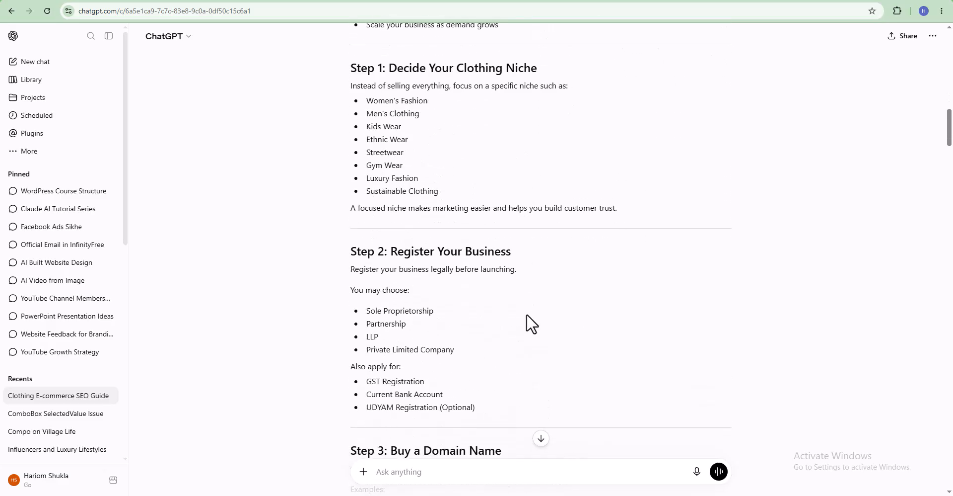
{"action": "scroll", "coordinate": [527, 314], "scroll_direction": "down", "scroll_amount": 10}
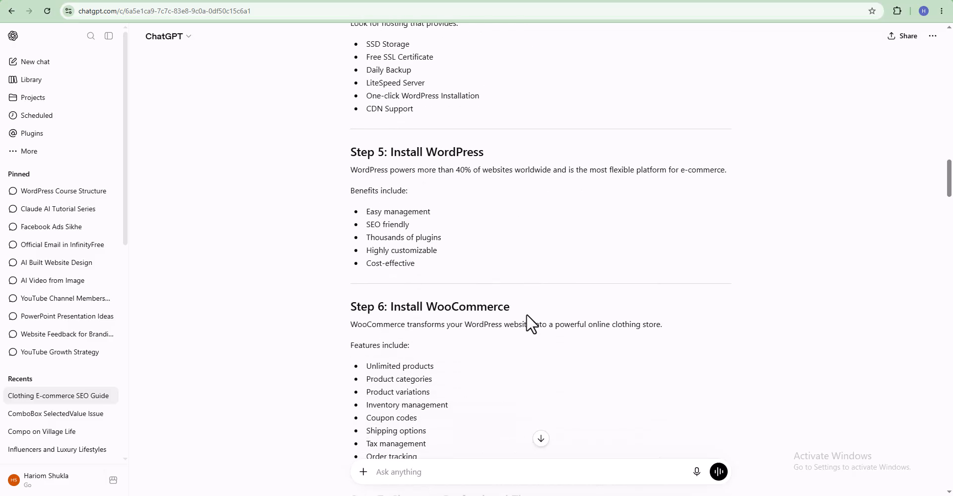
{"action": "scroll", "coordinate": [527, 316], "scroll_direction": "down", "scroll_amount": 7}
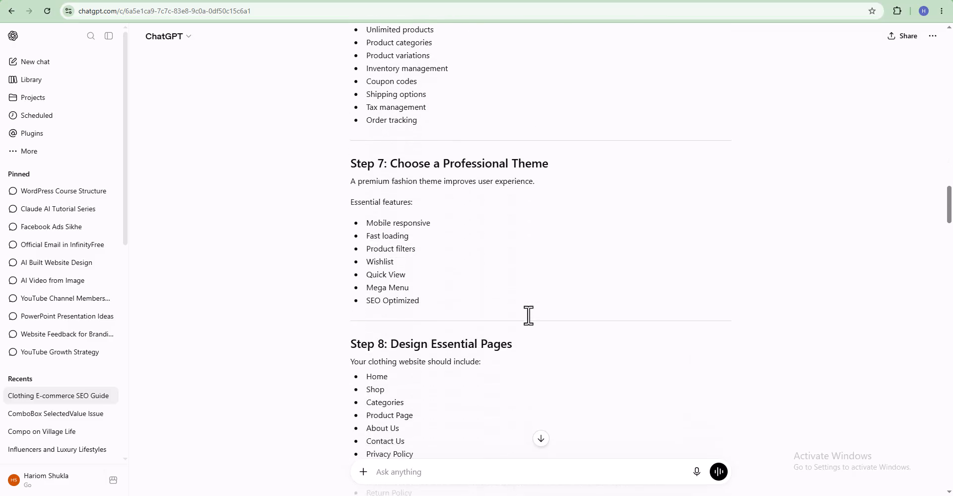
{"action": "scroll", "coordinate": [526, 314], "scroll_direction": "down", "scroll_amount": 4}
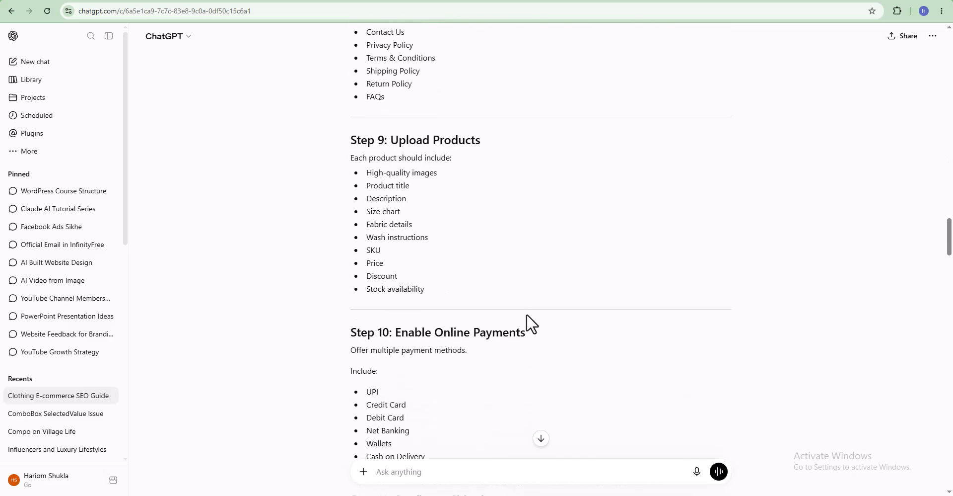
{"action": "scroll", "coordinate": [527, 314], "scroll_direction": "up", "scroll_amount": 4}
{"action": "scroll", "coordinate": [526, 314], "scroll_direction": "down", "scroll_amount": 18}
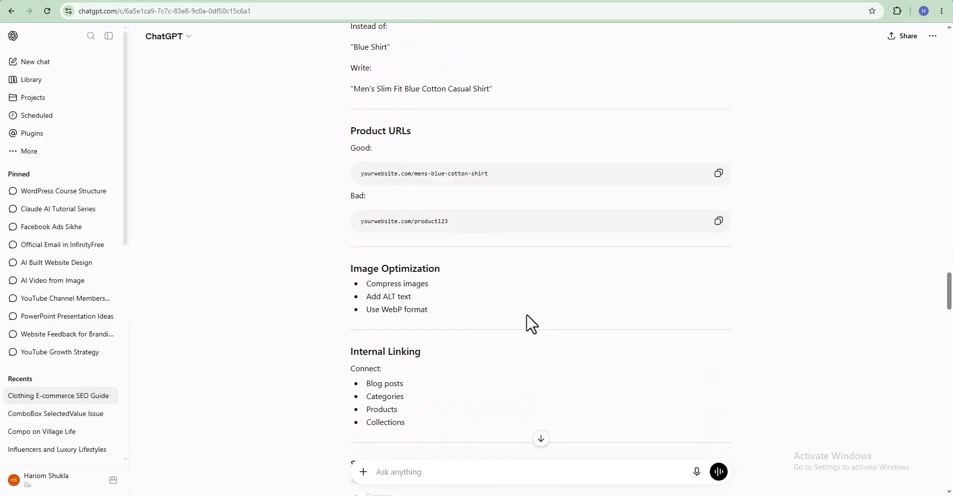
{"action": "scroll", "coordinate": [526, 314], "scroll_direction": "down", "scroll_amount": 10}
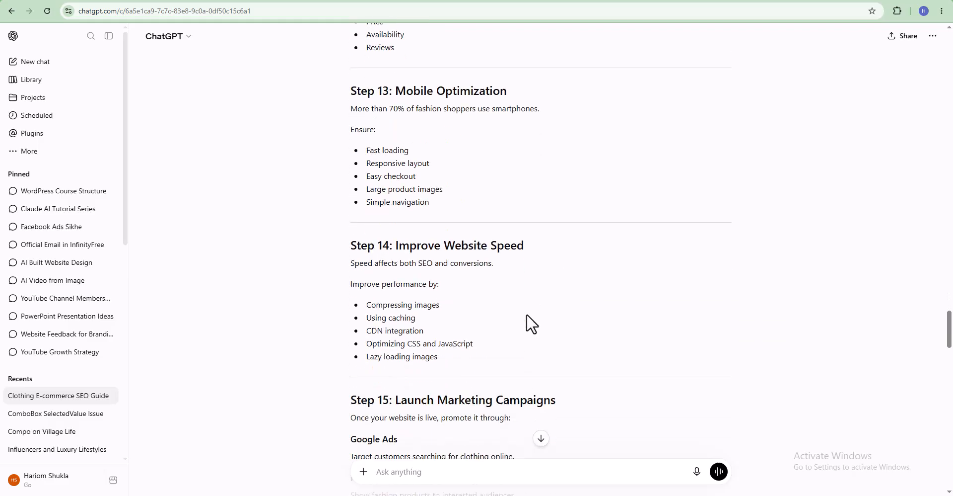
Review the blog's closing sections: the estimated cost table, Why Choose Brandinza, Final Thoughts and the FAQ
{"action": "scroll", "coordinate": [526, 314], "scroll_direction": "down", "scroll_amount": 12}
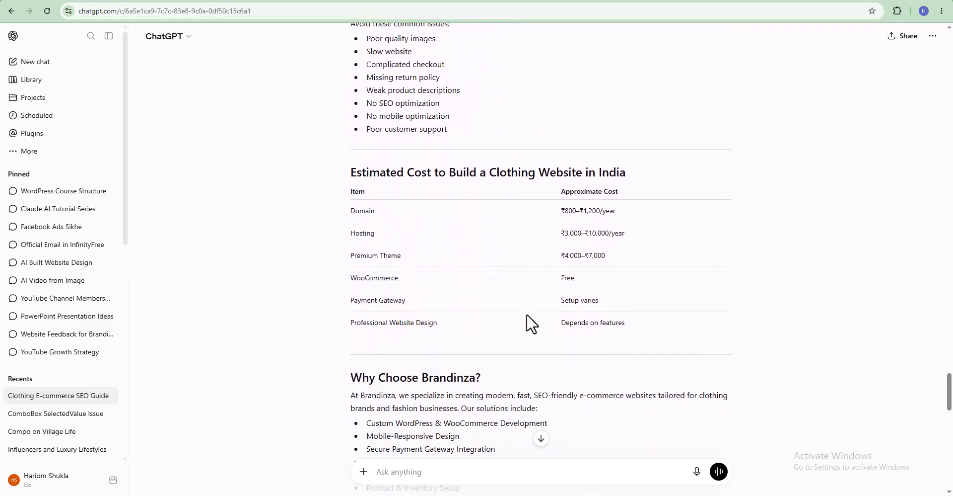
{"action": "scroll", "coordinate": [526, 315], "scroll_direction": "down", "scroll_amount": 3}
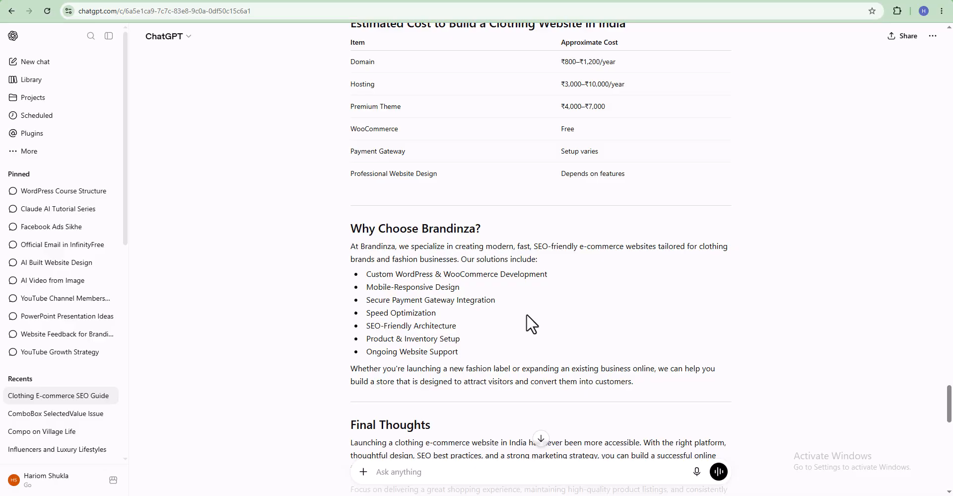
{"action": "scroll", "coordinate": [526, 314], "scroll_direction": "up", "scroll_amount": 2}
{"action": "scroll", "coordinate": [527, 313], "scroll_direction": "down", "scroll_amount": 4}
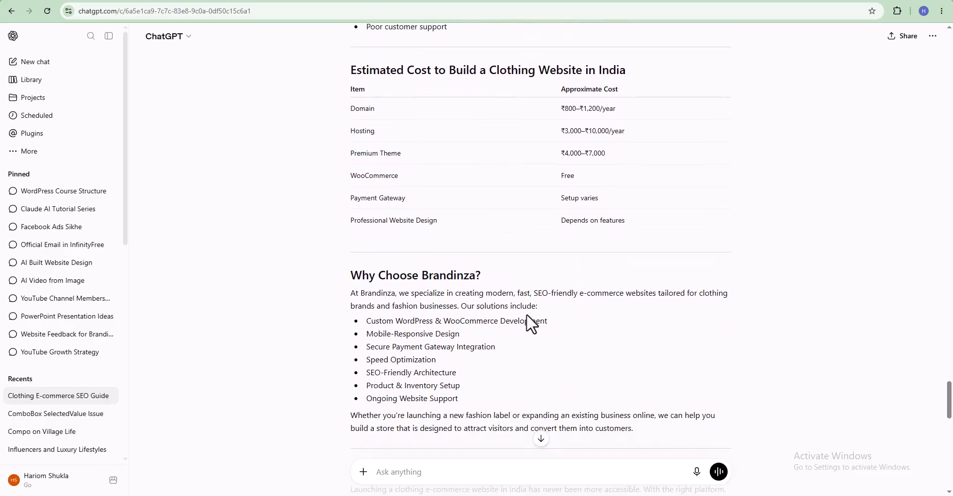
{"action": "scroll", "coordinate": [526, 314], "scroll_direction": "down", "scroll_amount": 3}
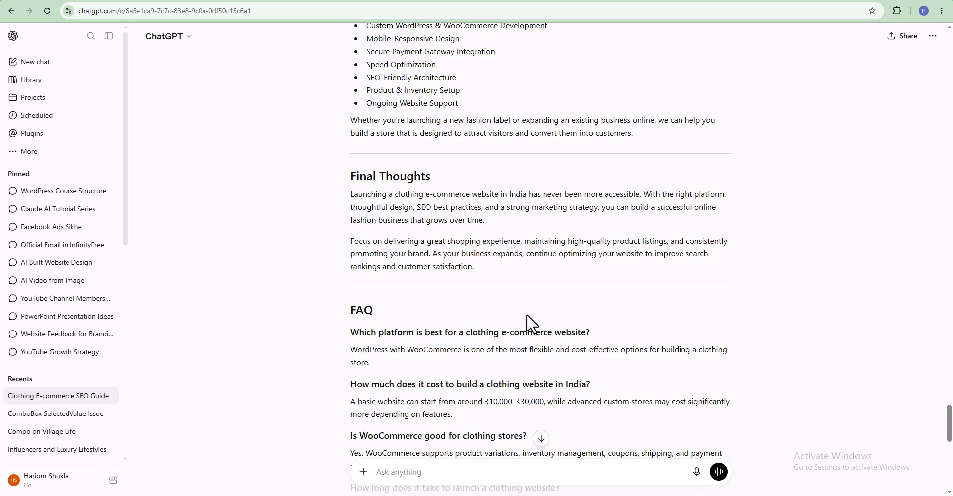
{"action": "scroll", "coordinate": [526, 314], "scroll_direction": "down", "scroll_amount": 3}
{"action": "scroll", "coordinate": [526, 314], "scroll_direction": "down", "scroll_amount": 7}
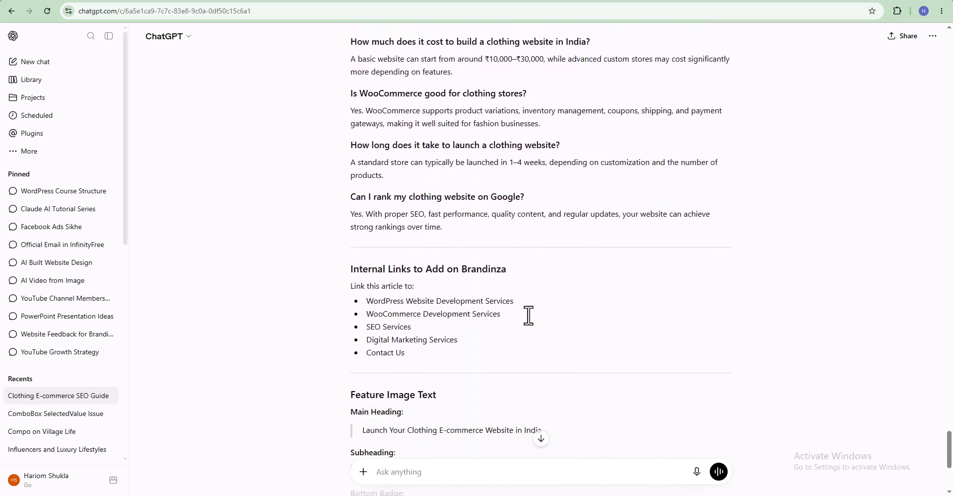
{"action": "scroll", "coordinate": [526, 314], "scroll_direction": "down", "scroll_amount": 1}
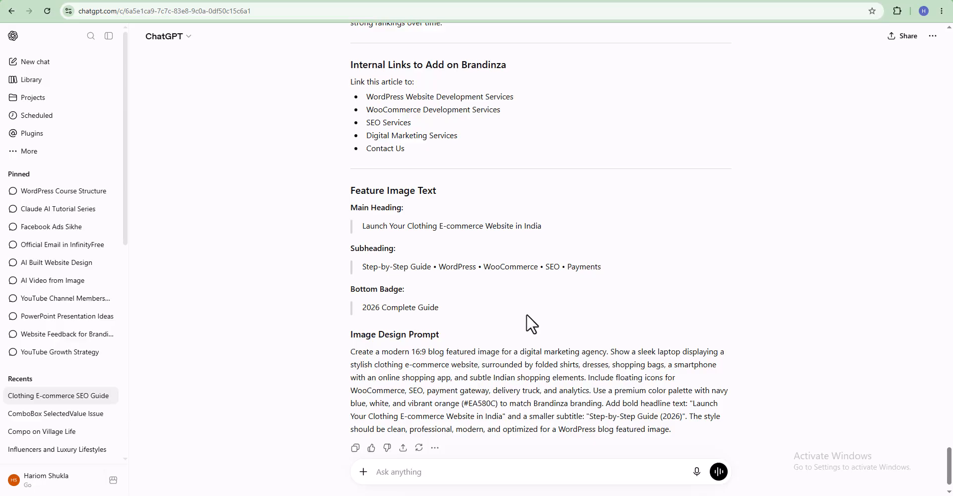
Examine the internal links suggested for Brandinza and the Feature Image Text's main heading, subheading and bottom badge
{"action": "scroll", "coordinate": [527, 314], "scroll_direction": "up", "scroll_amount": 2}
{"action": "scroll", "coordinate": [526, 314], "scroll_direction": "down", "scroll_amount": 3}
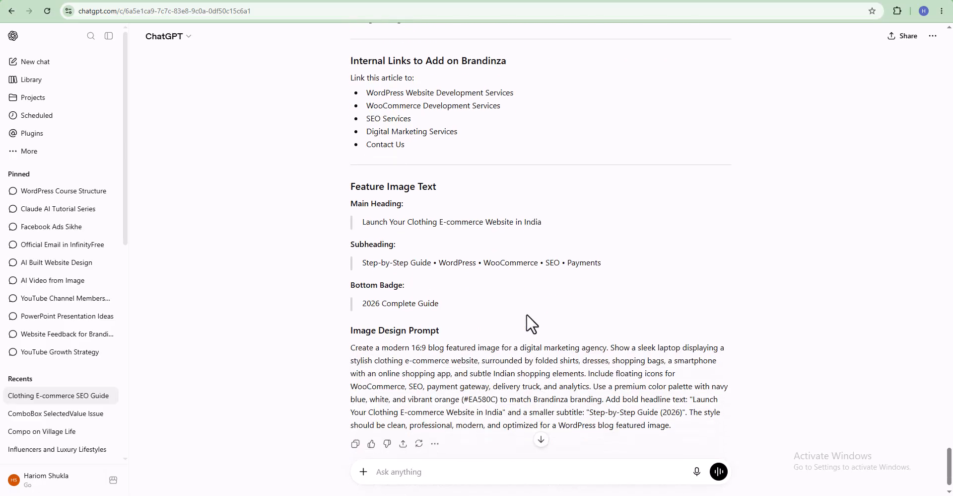
{"action": "scroll", "coordinate": [527, 314], "scroll_direction": "up", "scroll_amount": 3}
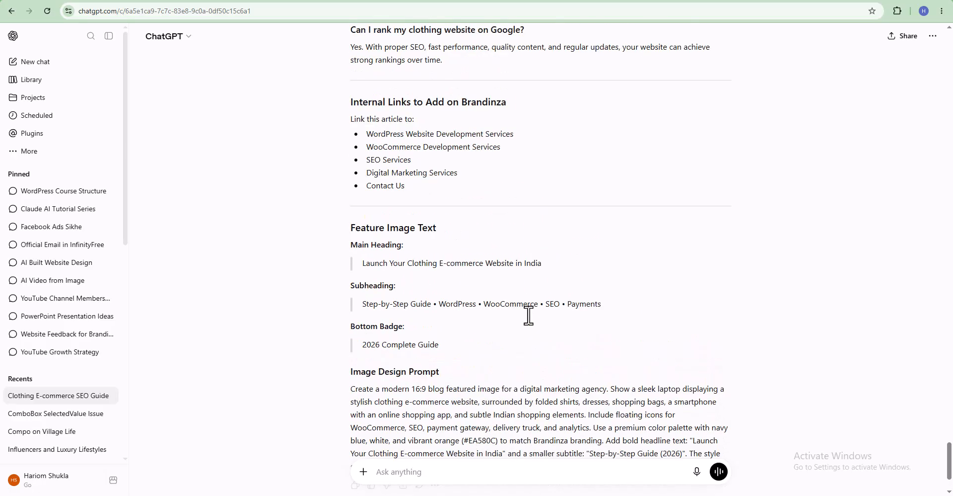
{"action": "left_click_drag", "start_coordinate": [348, 172], "coordinate": [508, 172]}
{"action": "left_click", "coordinate": [522, 198]}
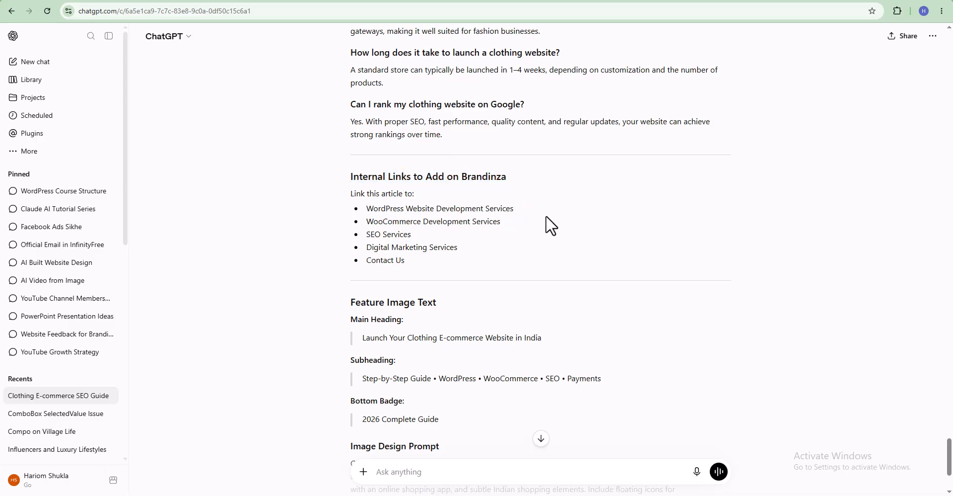
{"action": "scroll", "coordinate": [546, 216], "scroll_direction": "up", "scroll_amount": 1}
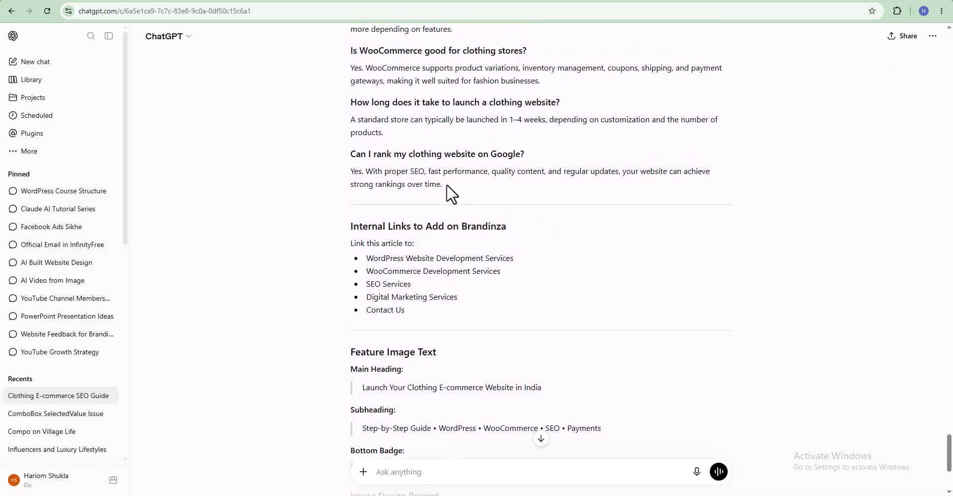
{"action": "scroll", "coordinate": [520, 214], "scroll_direction": "down", "scroll_amount": 4}
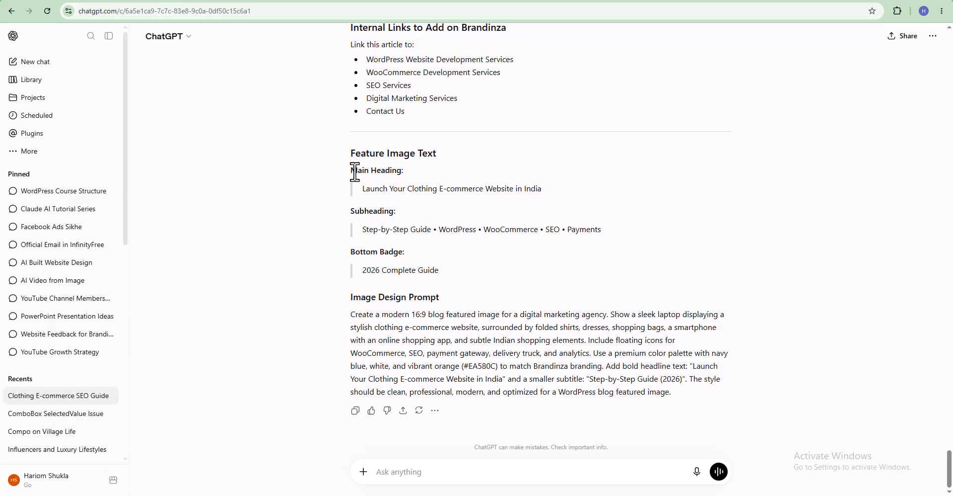
{"action": "left_click_drag", "start_coordinate": [350, 170], "coordinate": [437, 170]}
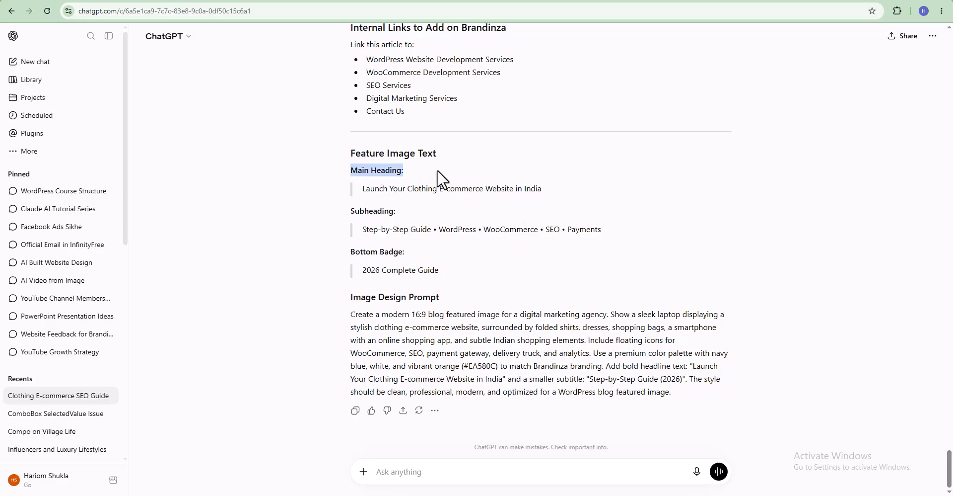
{"action": "left_click", "coordinate": [573, 192]}
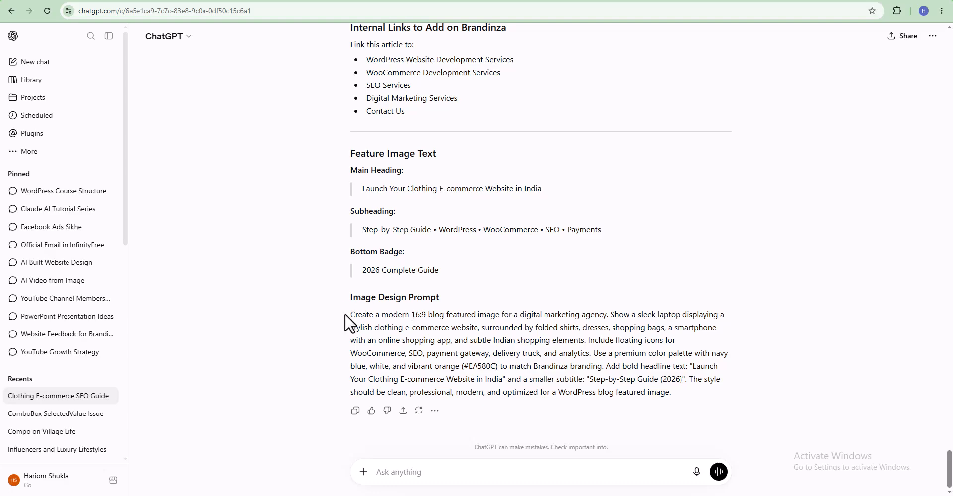
Copy the full Image Design Prompt and submit it in the same chat to generate the 16:9 blog featured image
{"action": "left_click_drag", "start_coordinate": [352, 314], "coordinate": [680, 388]}
{"action": "key", "text": "ctrl+c"}
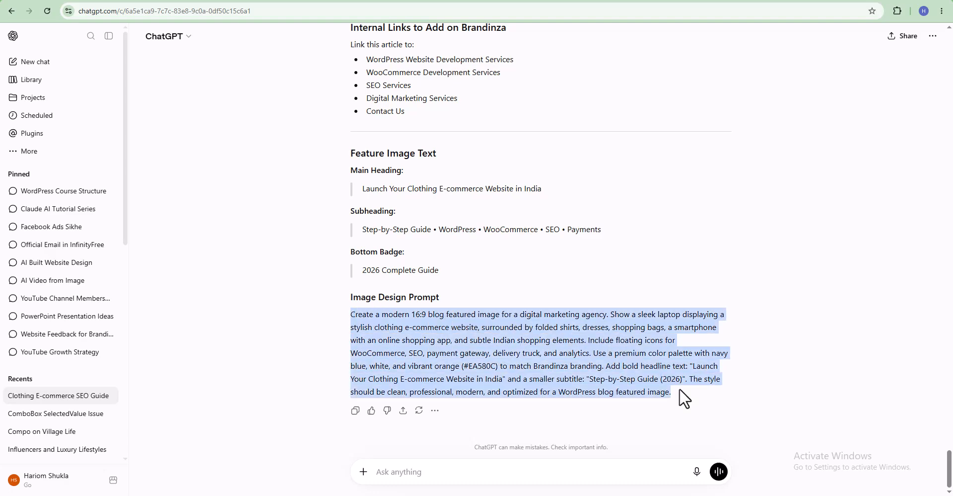
{"action": "left_click", "coordinate": [447, 471]}
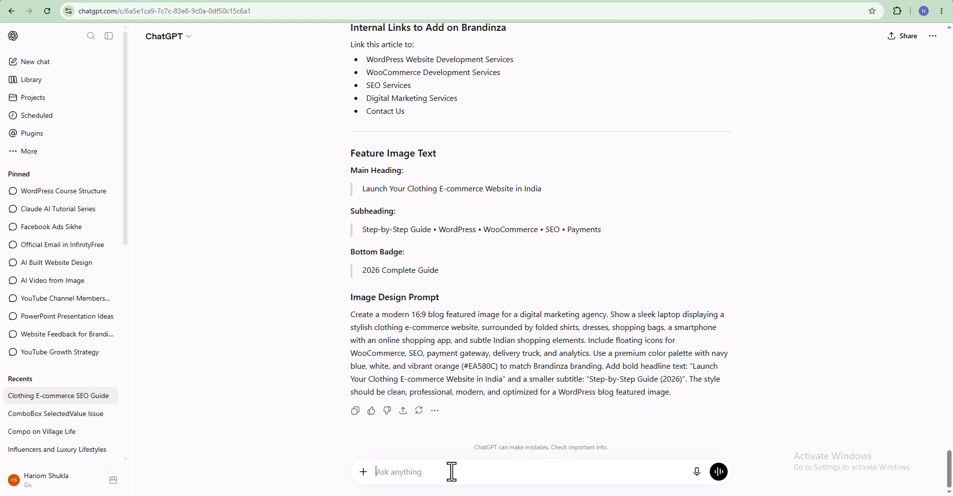
{"action": "key", "text": "ctrl+v"}
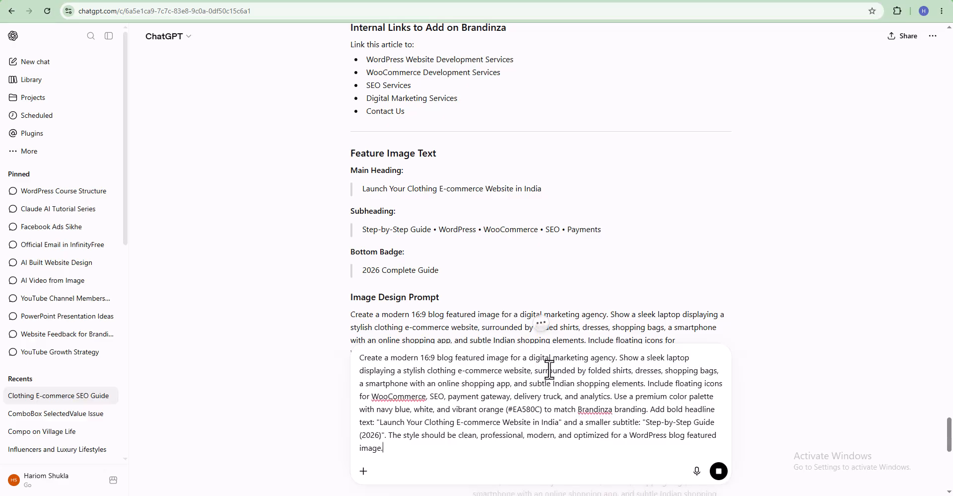
{"action": "key", "text": "Return"}
{"action": "scroll", "coordinate": [487, 185], "scroll_direction": "up", "scroll_amount": 2}
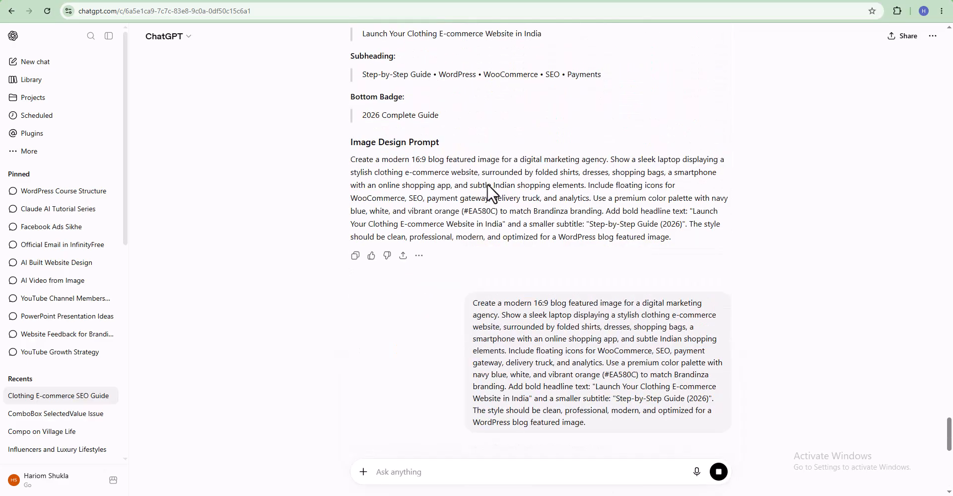
{"action": "scroll", "coordinate": [560, 230], "scroll_direction": "down", "scroll_amount": 4}
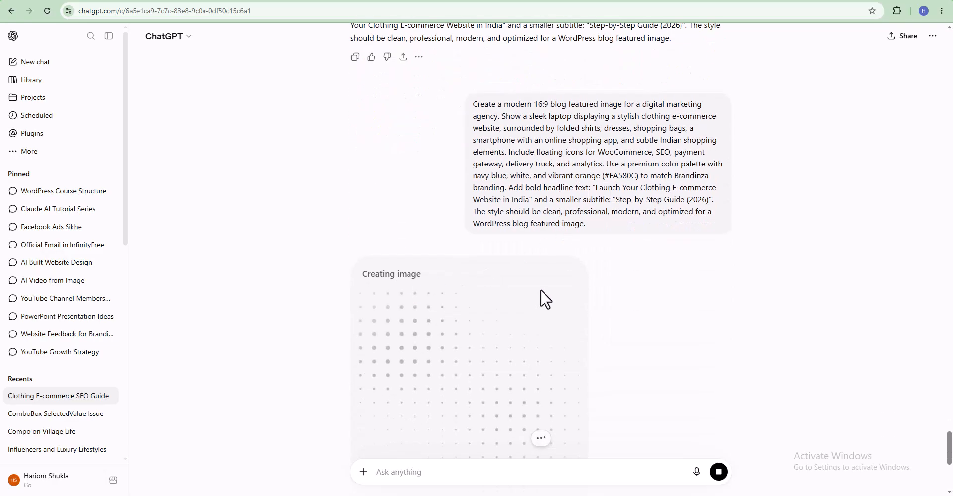
Look back through the generated article up to its SEO Details and Focus Keyword sections
{"action": "scroll", "coordinate": [541, 293], "scroll_direction": "up", "scroll_amount": 20}
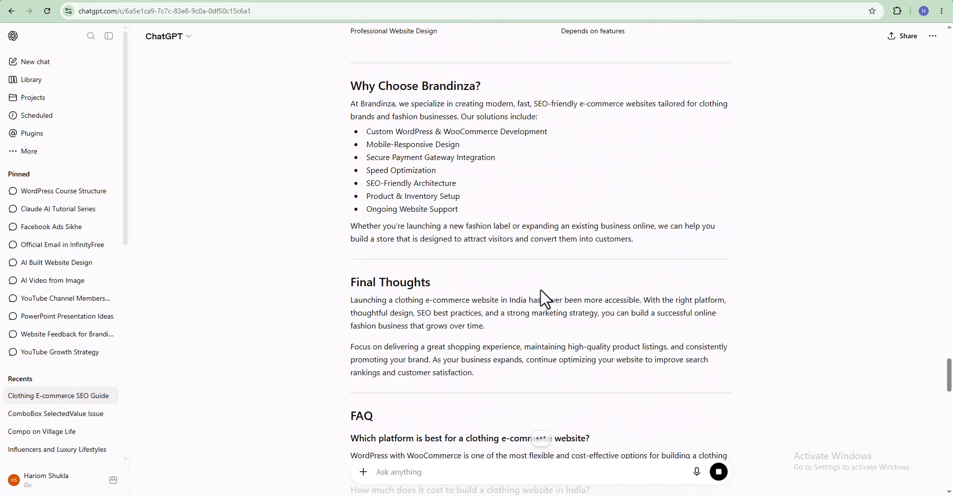
{"action": "scroll", "coordinate": [545, 298], "scroll_direction": "up", "scroll_amount": 4}
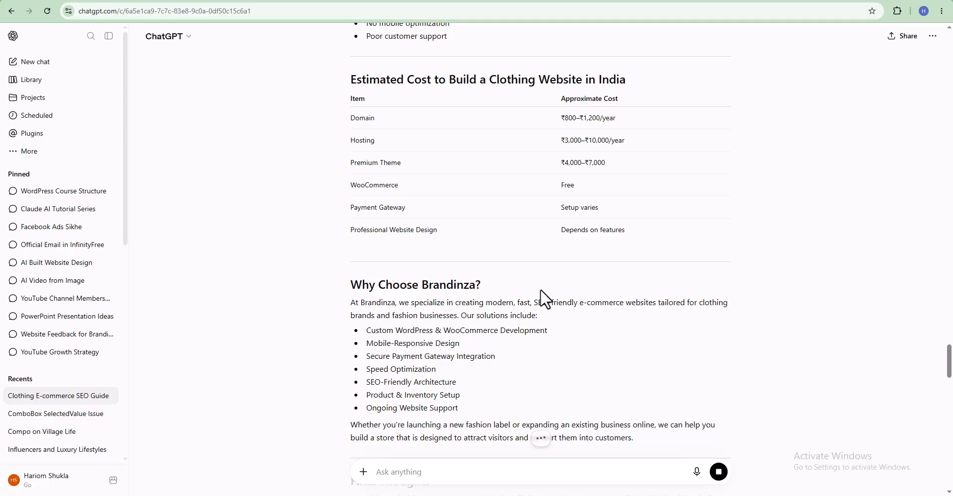
{"action": "scroll", "coordinate": [541, 293], "scroll_direction": "down", "scroll_amount": 20}
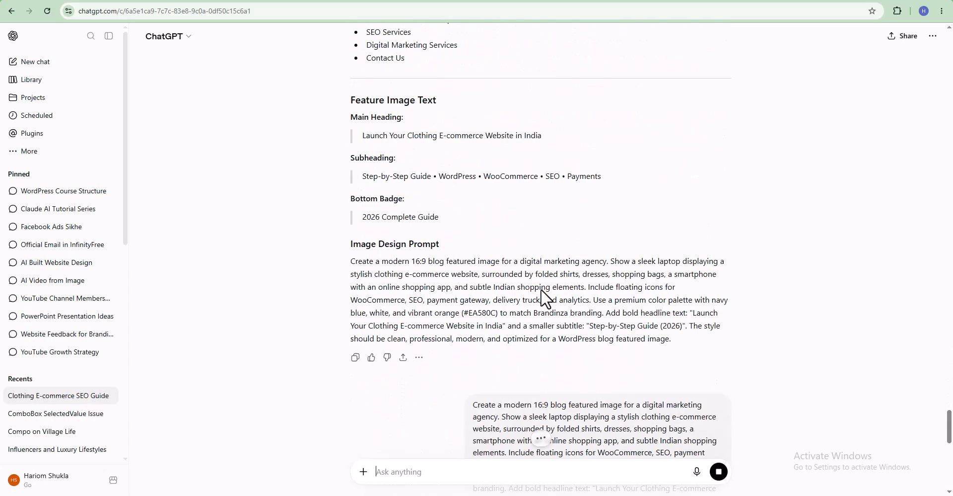
{"action": "scroll", "coordinate": [541, 290], "scroll_direction": "down", "scroll_amount": 5}
{"action": "scroll", "coordinate": [541, 289], "scroll_direction": "up", "scroll_amount": 20}
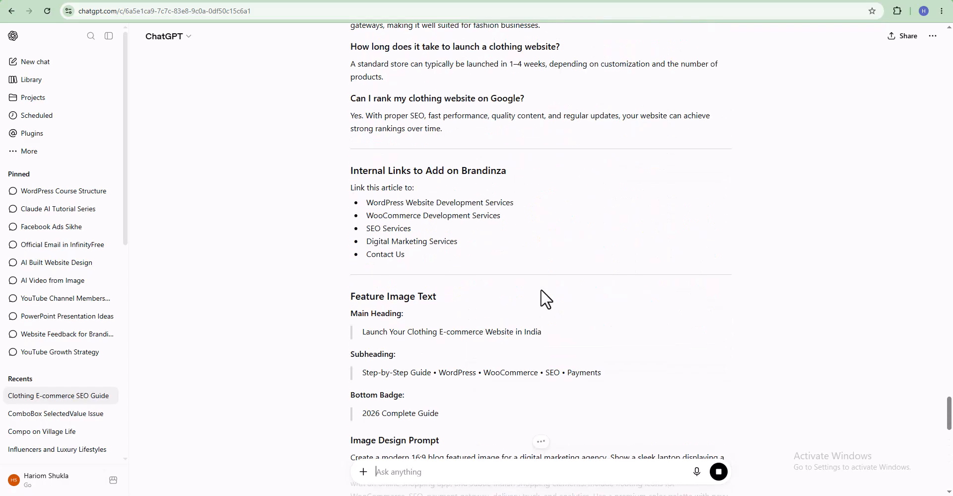
{"action": "scroll", "coordinate": [541, 290], "scroll_direction": "up", "scroll_amount": 15}
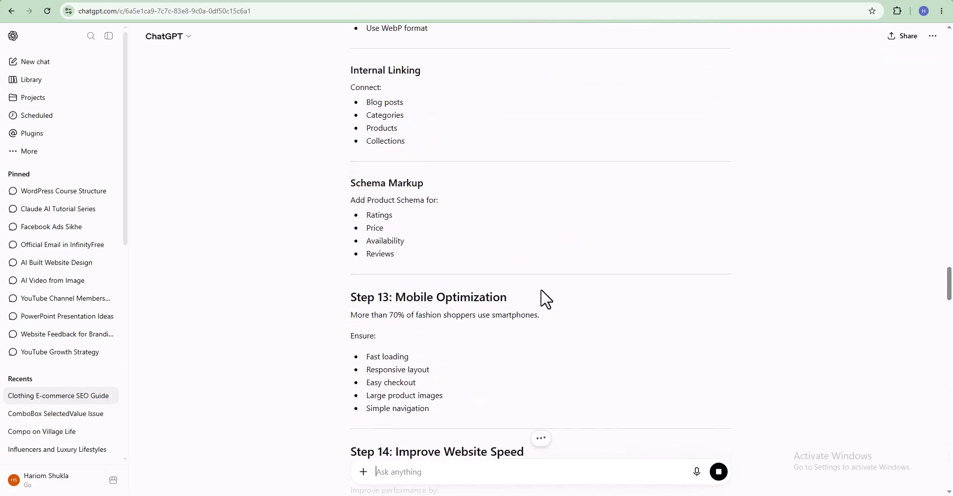
{"action": "scroll", "coordinate": [541, 288], "scroll_direction": "up", "scroll_amount": 20}
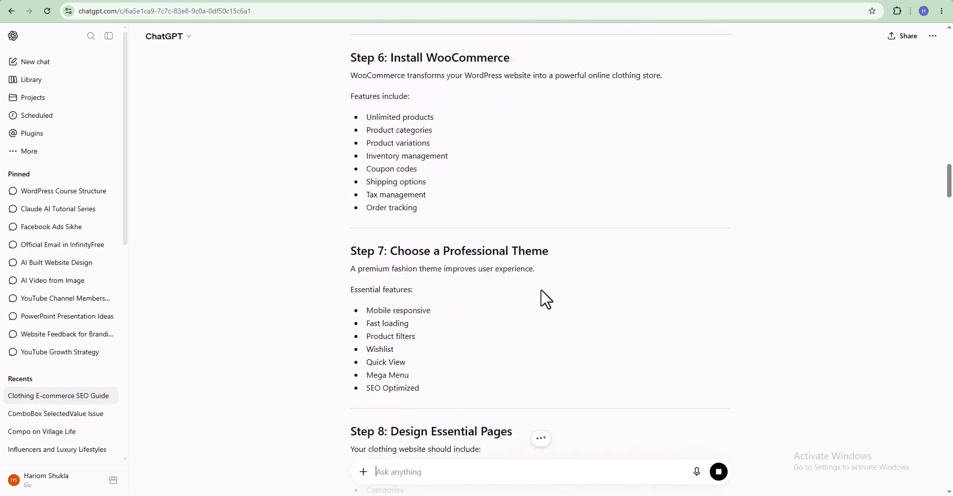
{"action": "scroll", "coordinate": [541, 298], "scroll_direction": "up", "scroll_amount": 20}
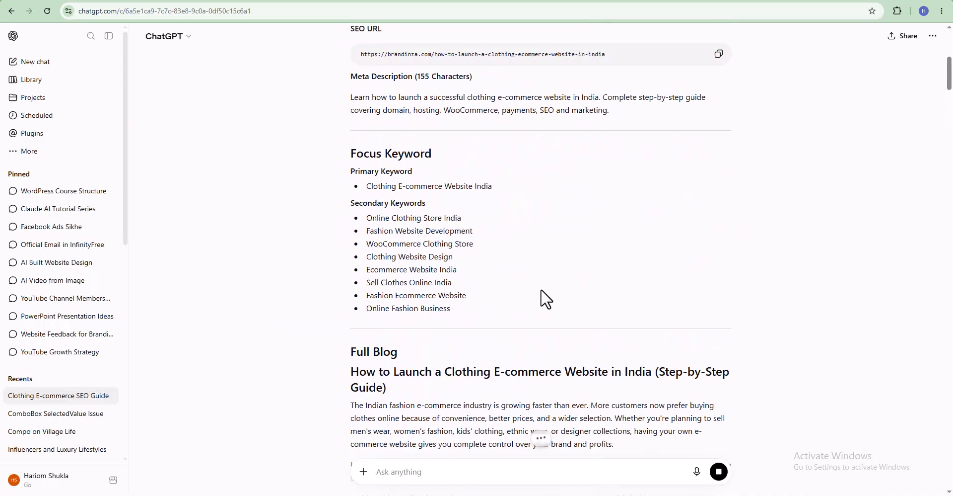
{"action": "scroll", "coordinate": [546, 298], "scroll_direction": "up", "scroll_amount": 5}
{"action": "scroll", "coordinate": [546, 299], "scroll_direction": "down", "scroll_amount": 9}
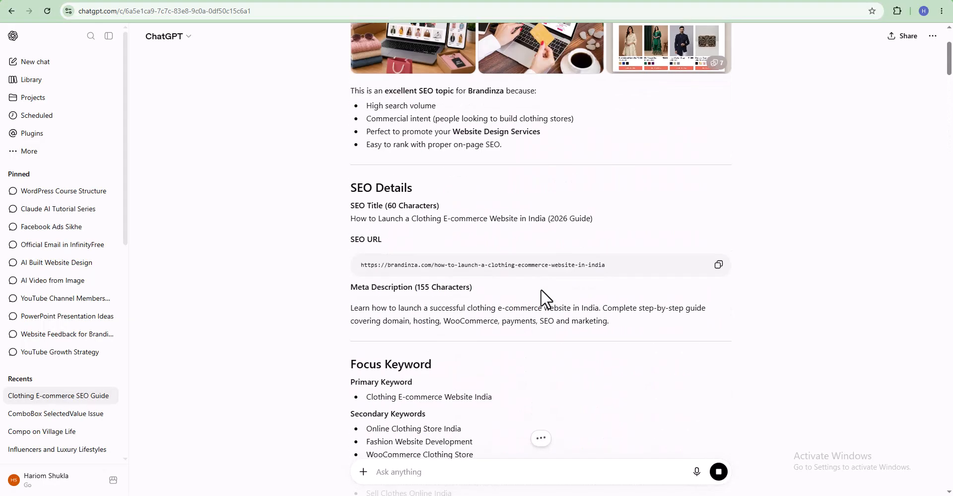
Switch to the Brandinza WordPress admin and start a new blog post
{"action": "left_click", "coordinate": [607, 1]}
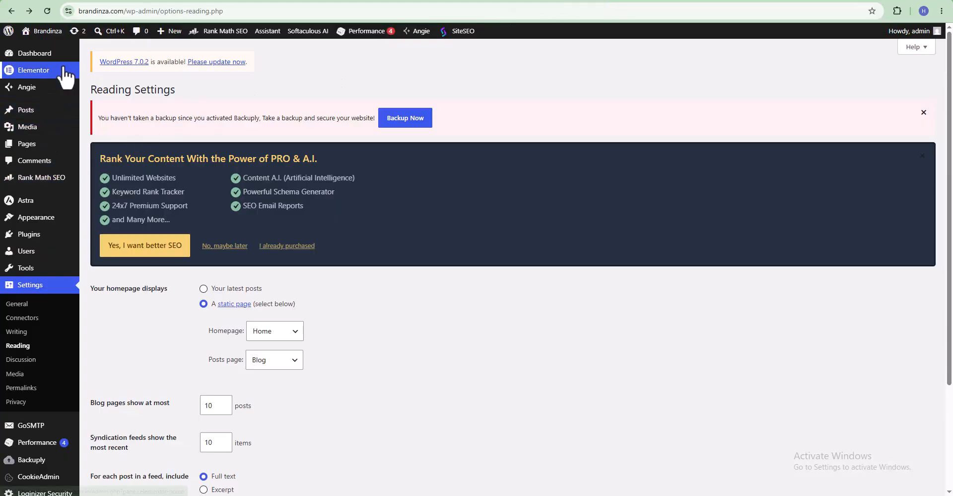
{"action": "mouse_move", "coordinate": [39, 113]}
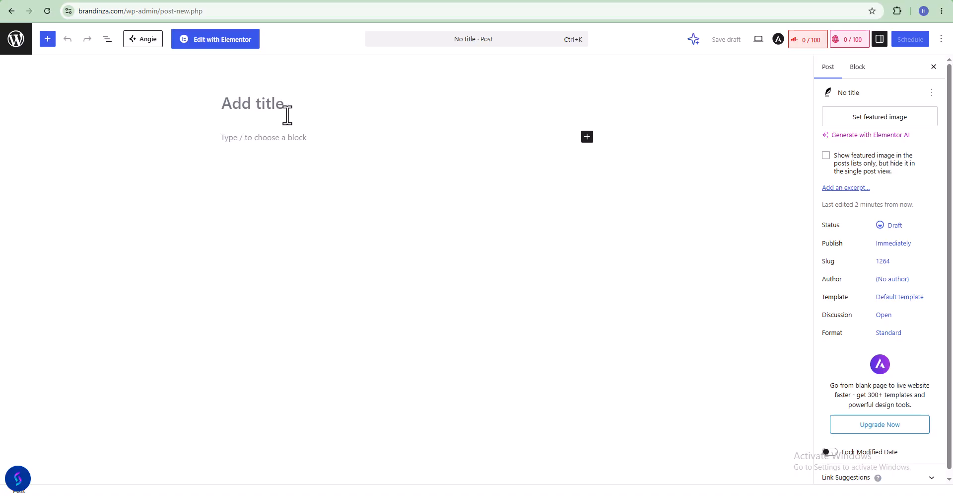
Switch to ChatGPT and copy the SEO title "How to Launch a Clothing E-commerce Website in India (2026 Guide)" from the SEO Details
{"action": "left_click", "coordinate": [242, 112]}
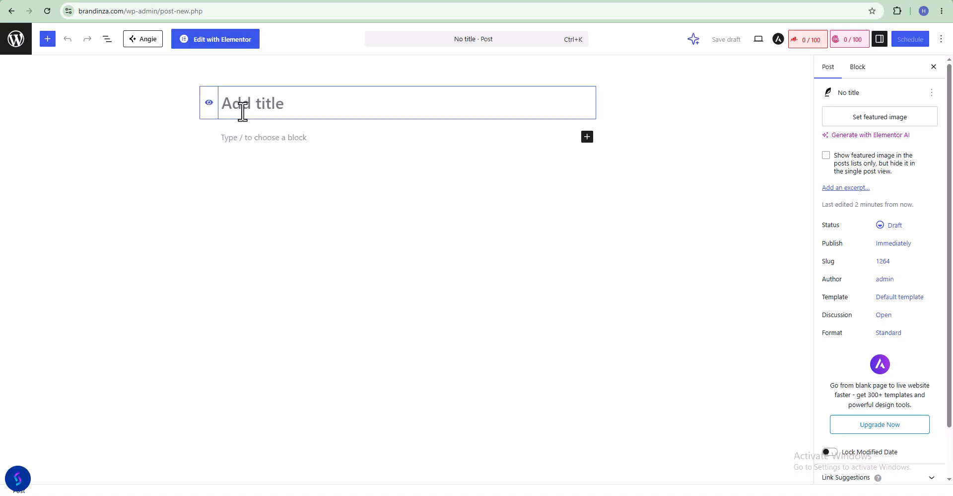
{"action": "left_click", "coordinate": [272, 138]}
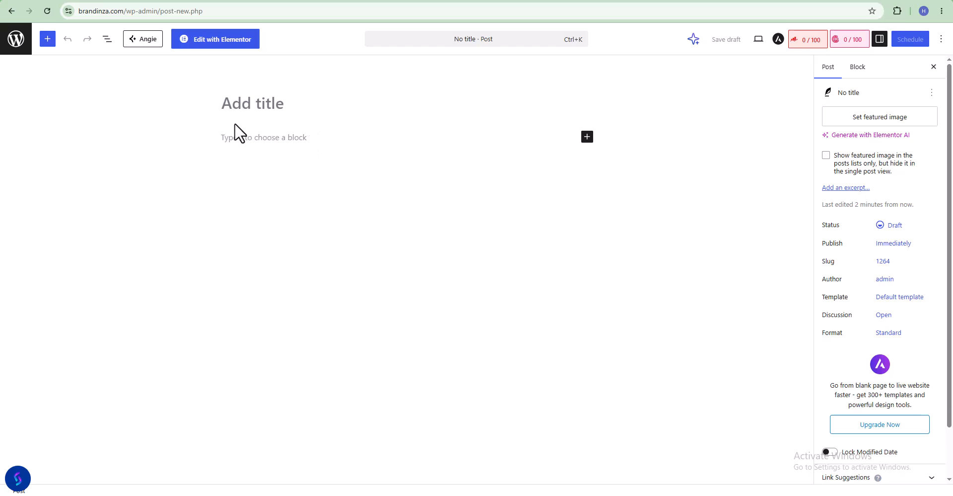
{"action": "left_click", "coordinate": [242, 102]}
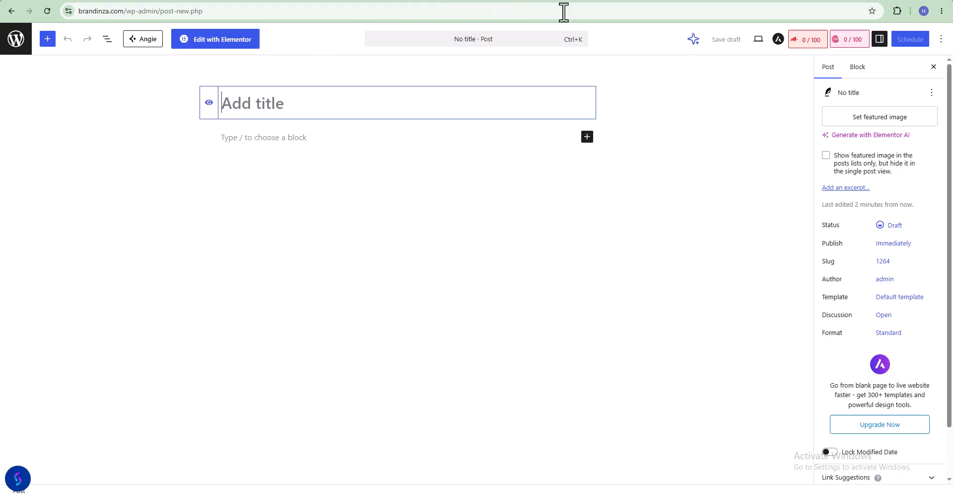
{"action": "key", "text": "alt+Tab"}
{"action": "scroll", "coordinate": [479, 194], "scroll_direction": "down", "scroll_amount": 2}
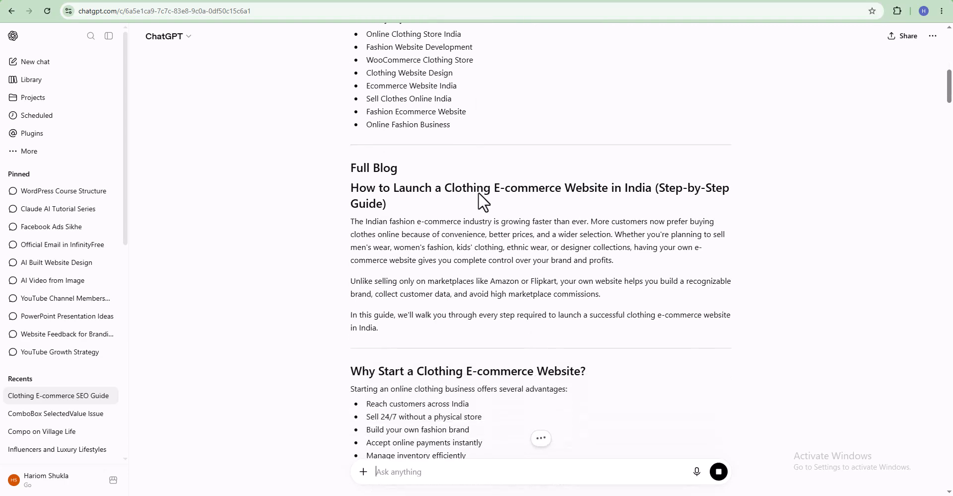
{"action": "scroll", "coordinate": [478, 192], "scroll_direction": "up", "scroll_amount": 9}
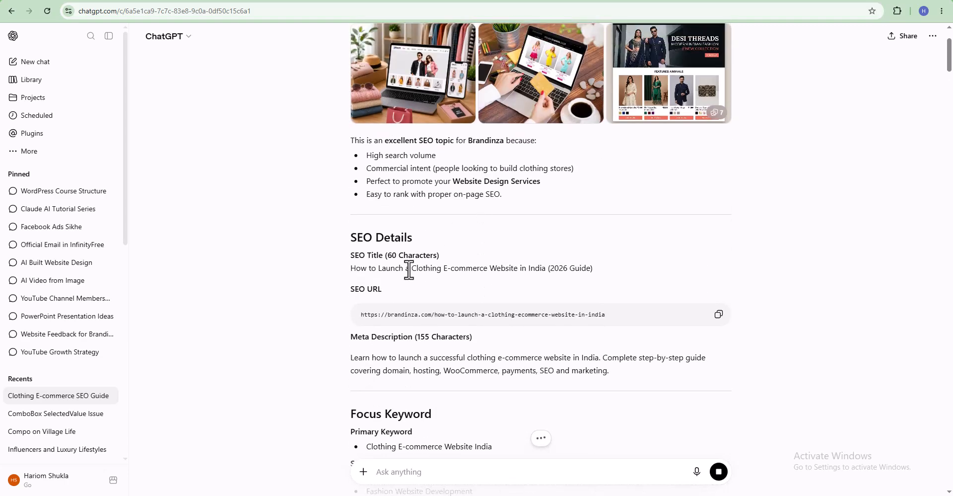
{"action": "left_click_drag", "start_coordinate": [349, 268], "coordinate": [597, 270]}
{"action": "key", "text": "ctrl+c"}
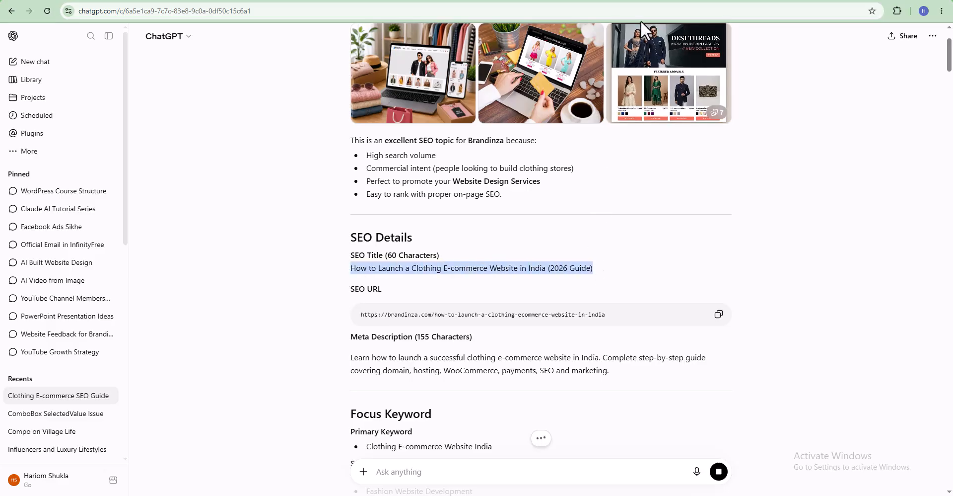
Return to the new WordPress post and paste "How to Launch a Clothing E-commerce Website in India (2026 Guide)" as its title
{"action": "left_click", "coordinate": [741, 0]}
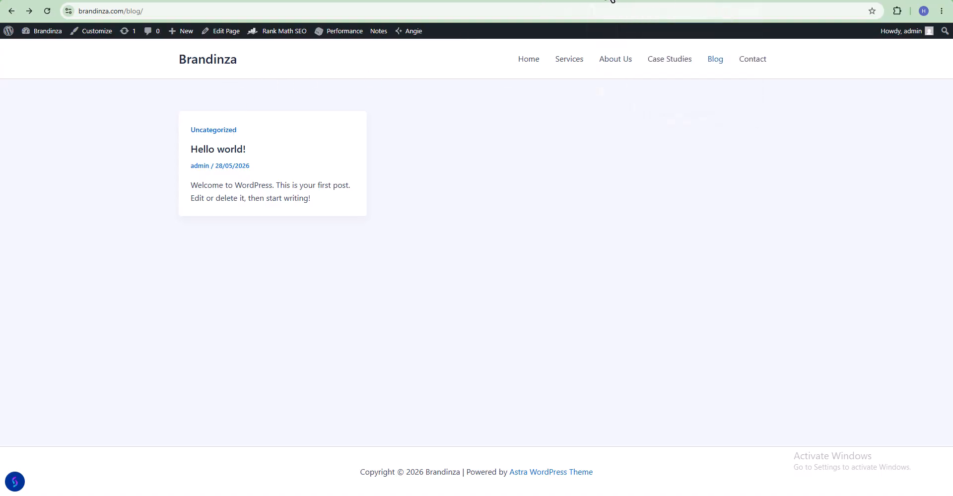
{"action": "left_click", "coordinate": [612, 1]}
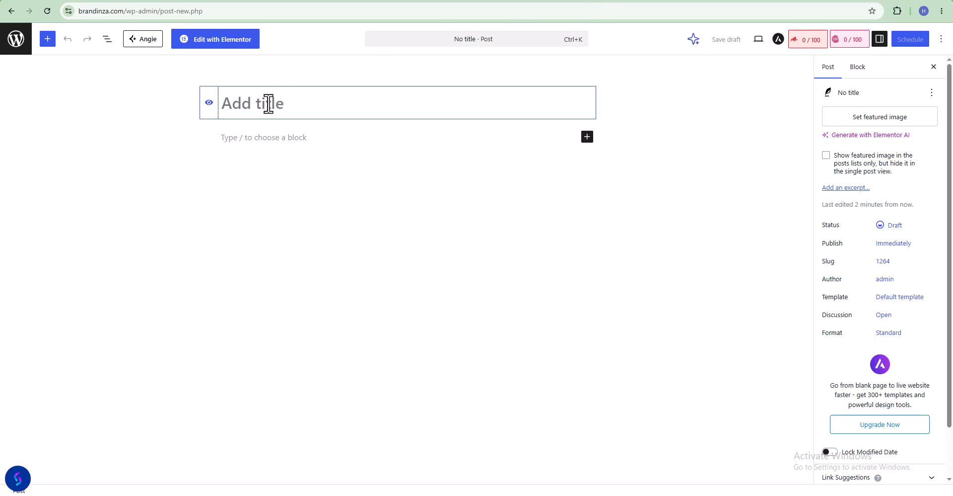
{"action": "key", "text": "ctrl+v"}
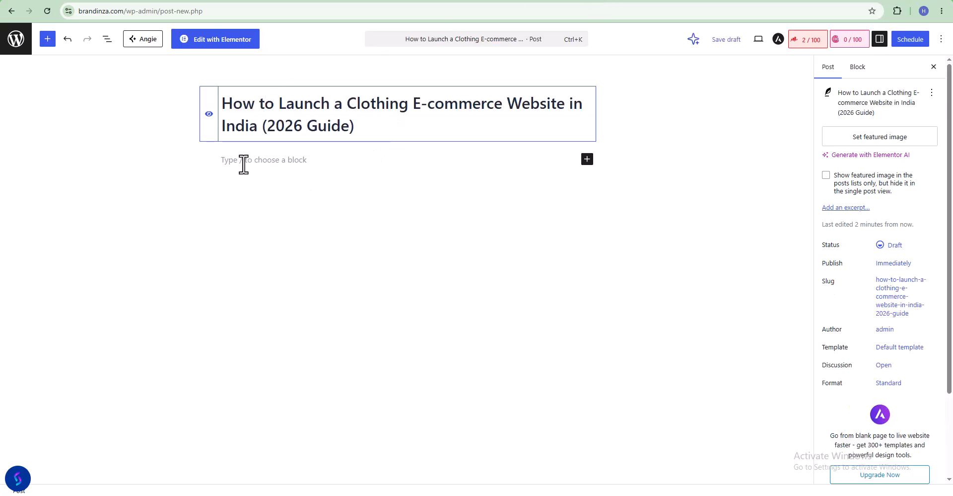
Go back to the ChatGPT article and look through its Full Blog section from the introduction to the product upload step
{"action": "left_click", "coordinate": [244, 161]}
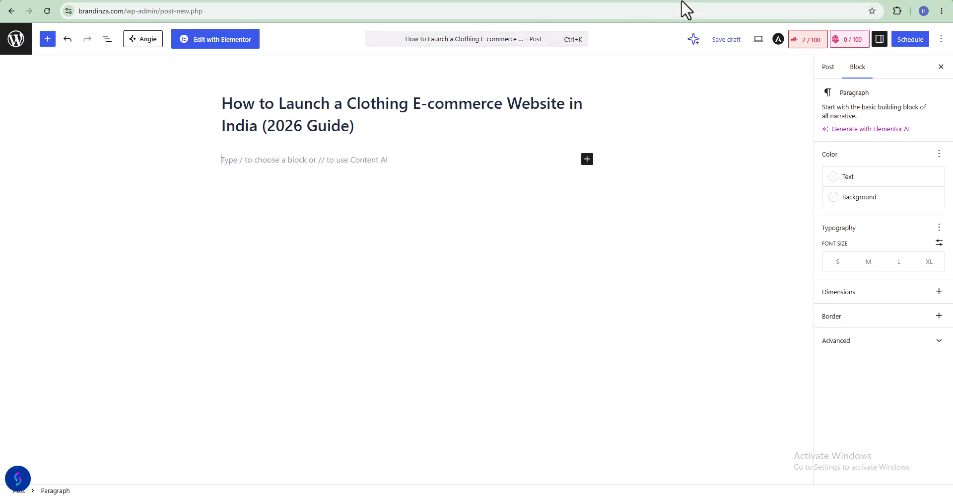
{"action": "left_click", "coordinate": [657, 4]}
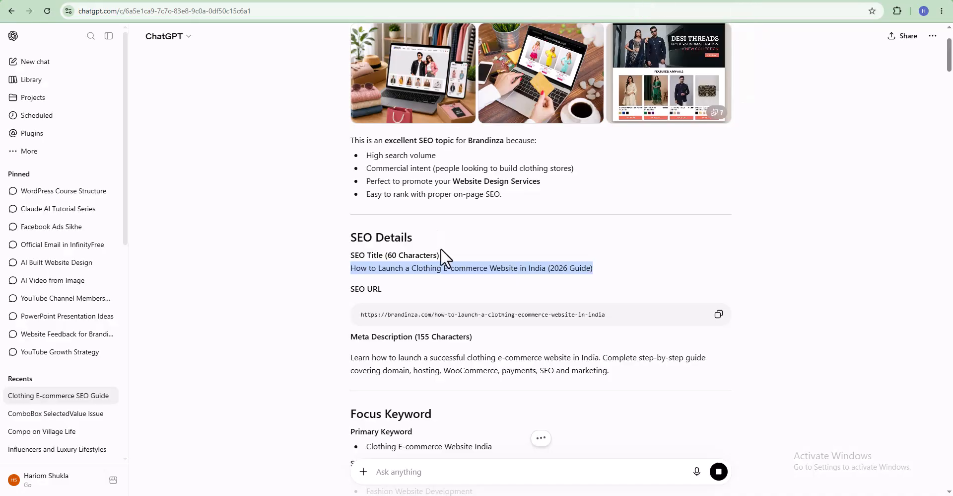
{"action": "scroll", "coordinate": [440, 249], "scroll_direction": "down", "scroll_amount": 7}
{"action": "scroll", "coordinate": [433, 252], "scroll_direction": "down", "scroll_amount": 3}
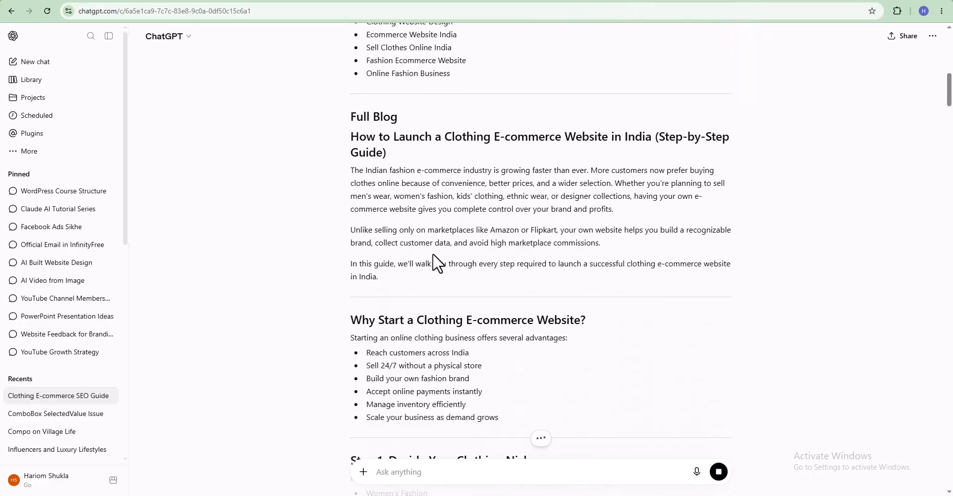
{"action": "scroll", "coordinate": [433, 252], "scroll_direction": "down", "scroll_amount": 1}
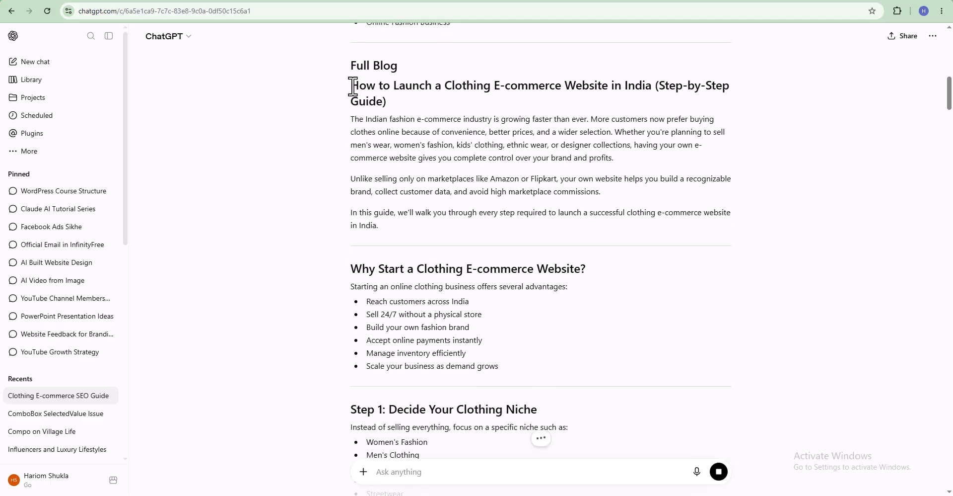
{"action": "scroll", "coordinate": [543, 225], "scroll_direction": "down", "scroll_amount": 5}
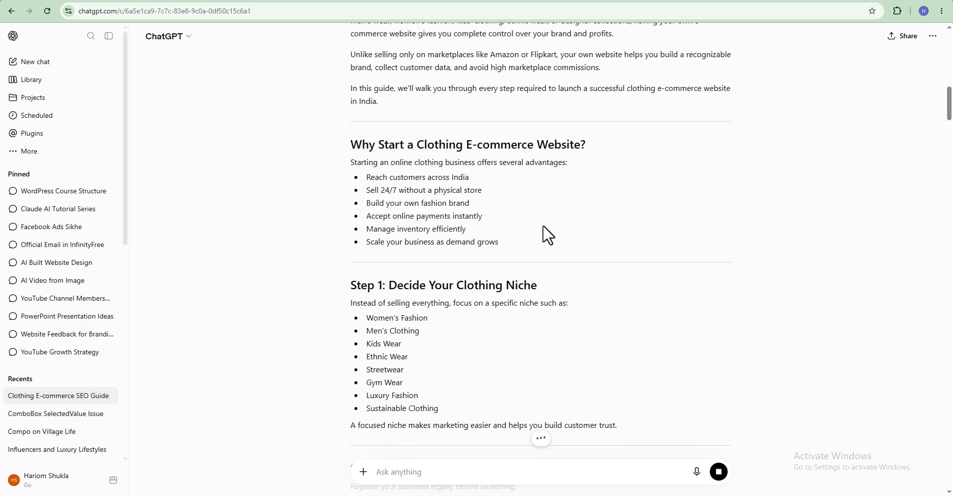
{"action": "scroll", "coordinate": [544, 226], "scroll_direction": "down", "scroll_amount": 15}
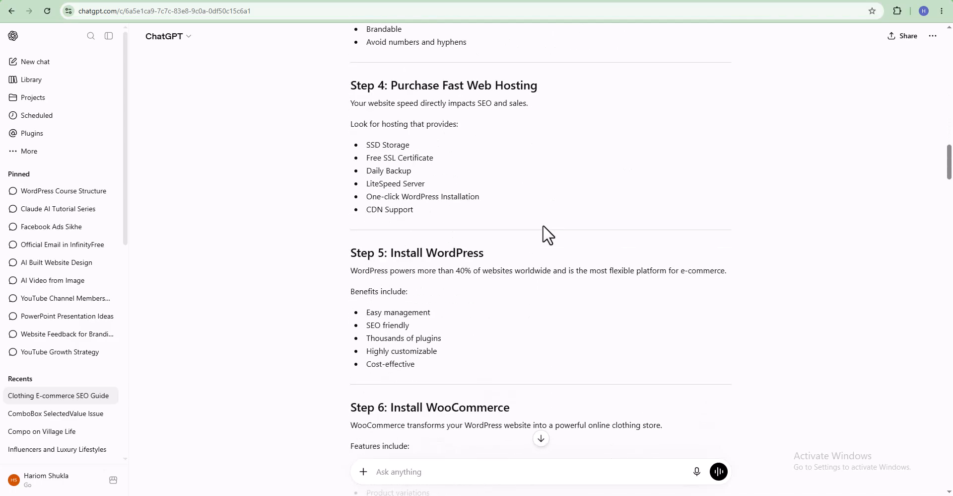
{"action": "scroll", "coordinate": [544, 225], "scroll_direction": "down", "scroll_amount": 12}
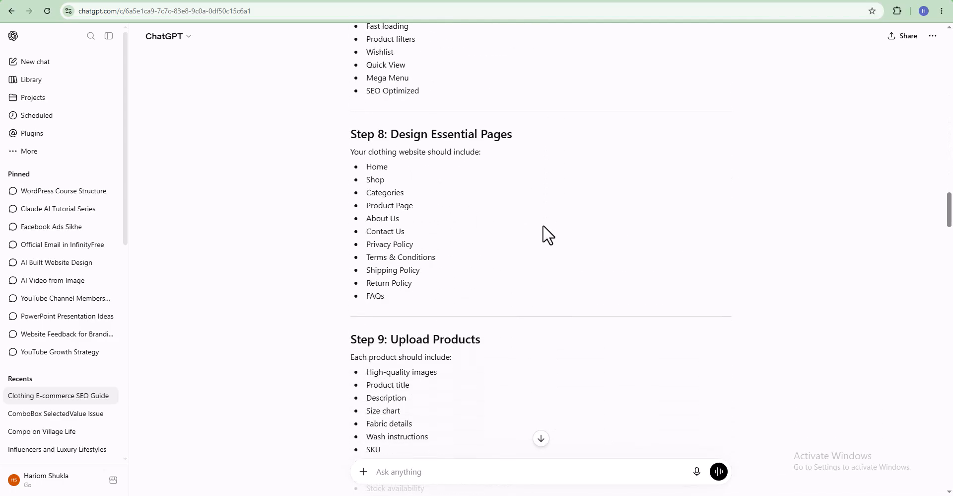
{"action": "scroll", "coordinate": [543, 224], "scroll_direction": "up", "scroll_amount": 5}
{"action": "scroll", "coordinate": [544, 224], "scroll_direction": "up", "scroll_amount": 20}
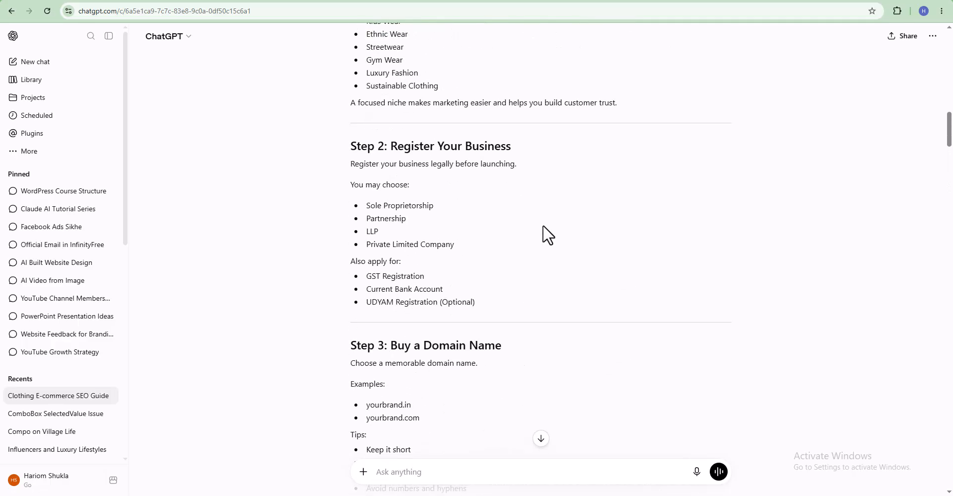
{"action": "scroll", "coordinate": [493, 144], "scroll_direction": "up", "scroll_amount": 4}
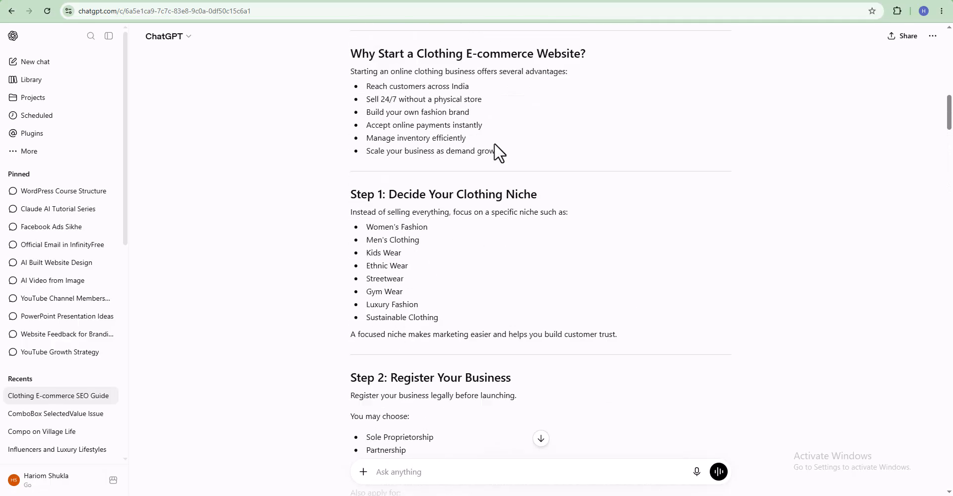
{"action": "scroll", "coordinate": [378, 166], "scroll_direction": "up", "scroll_amount": 3}
Copy the Full Blog text from its beginning through the last FAQ answer, leaving out the Internal Links section
{"action": "scroll", "coordinate": [377, 166], "scroll_direction": "down", "scroll_amount": 16}
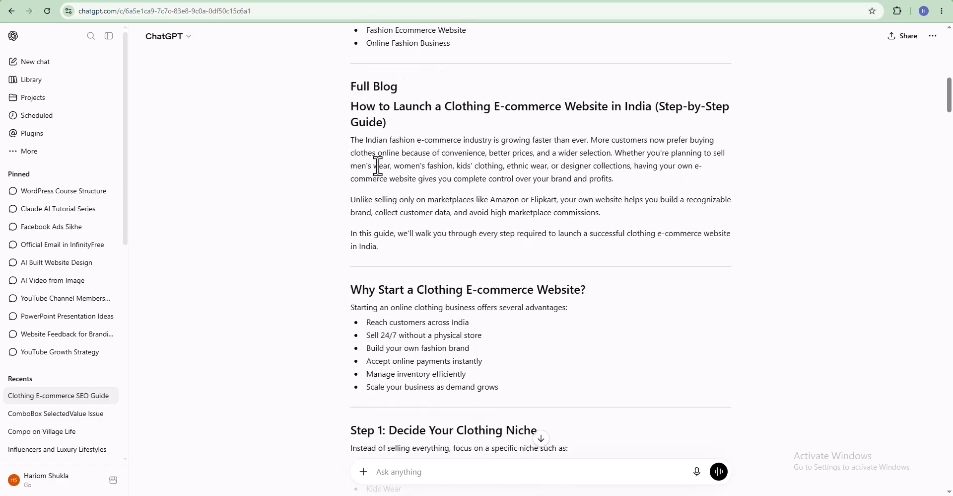
{"action": "scroll", "coordinate": [378, 165], "scroll_direction": "down", "scroll_amount": 20}
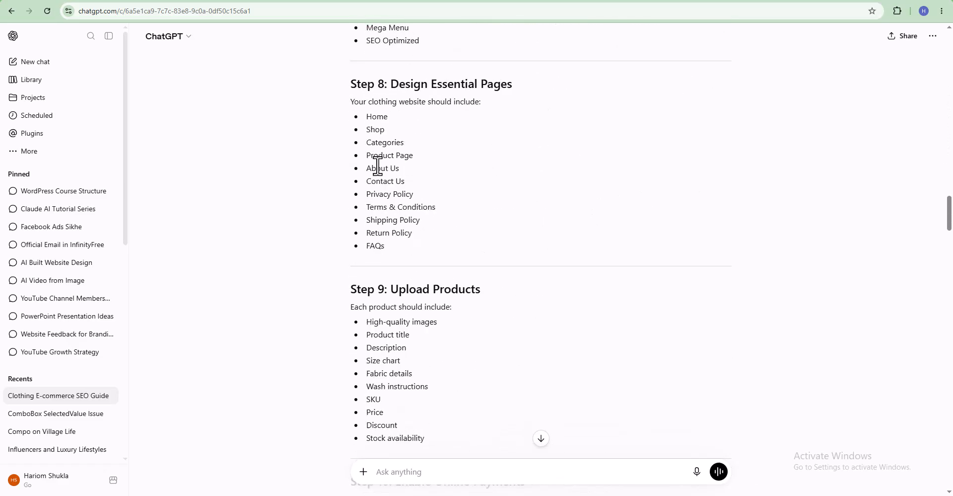
{"action": "scroll", "coordinate": [377, 165], "scroll_direction": "down", "scroll_amount": 20}
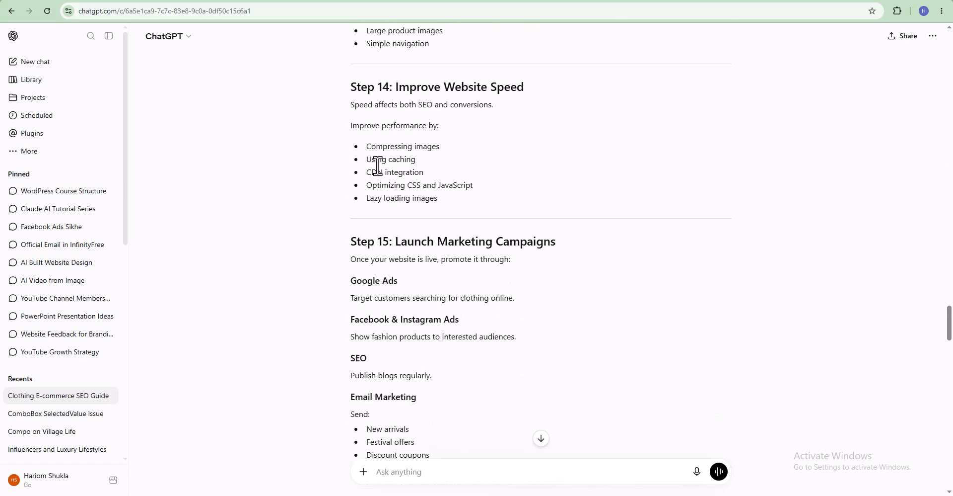
{"action": "scroll", "coordinate": [377, 165], "scroll_direction": "down", "scroll_amount": 1}
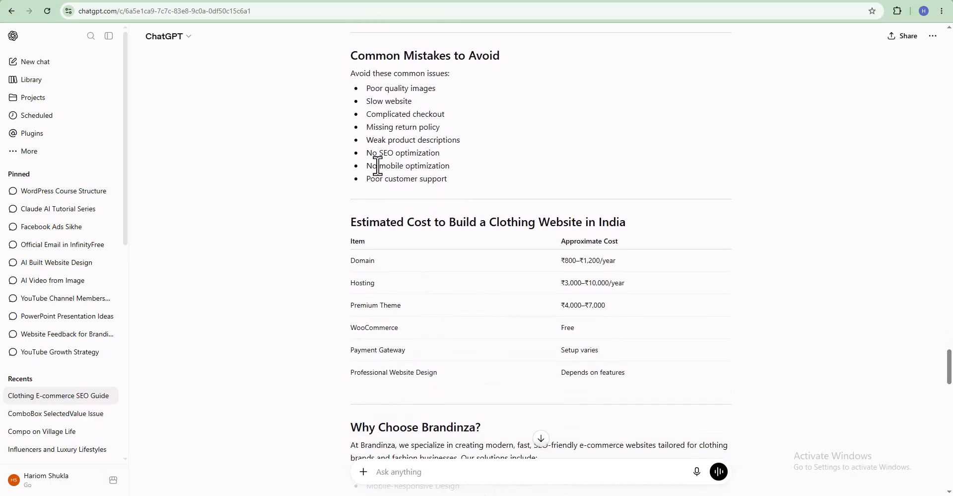
{"action": "scroll", "coordinate": [377, 166], "scroll_direction": "down", "scroll_amount": 7}
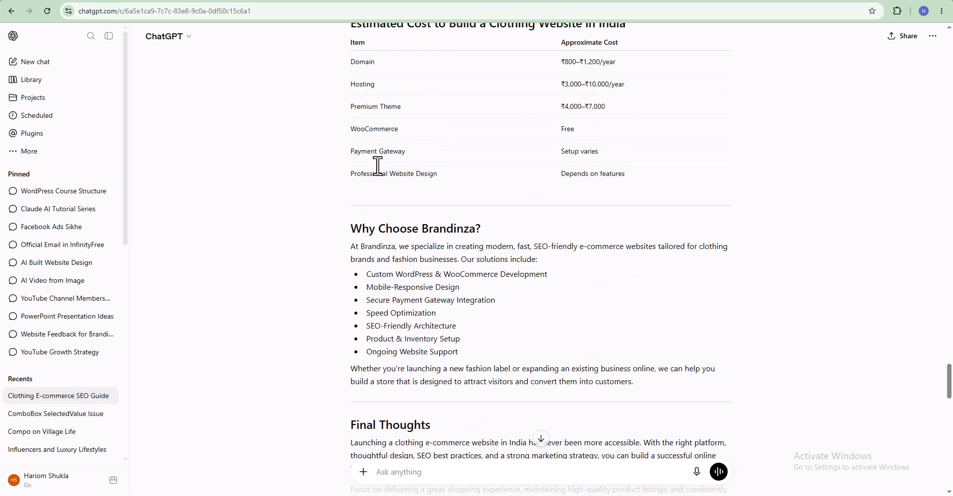
{"action": "scroll", "coordinate": [375, 164], "scroll_direction": "down", "scroll_amount": 7}
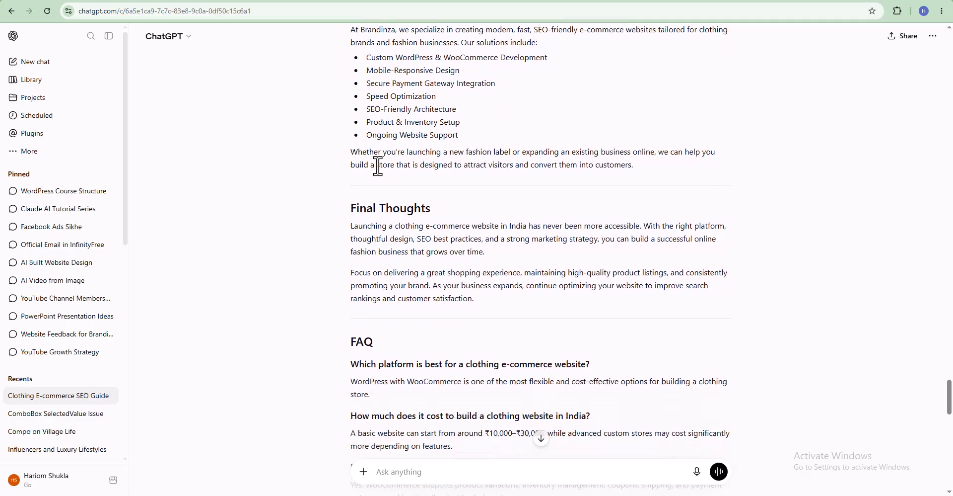
{"action": "scroll", "coordinate": [376, 164], "scroll_direction": "down", "scroll_amount": 2}
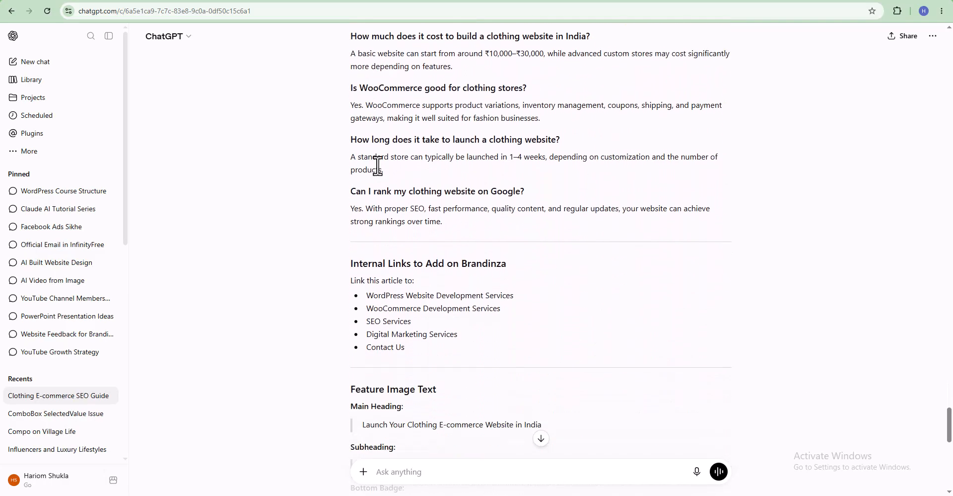
{"action": "left_click", "coordinate": [446, 223], "text": "shift"}
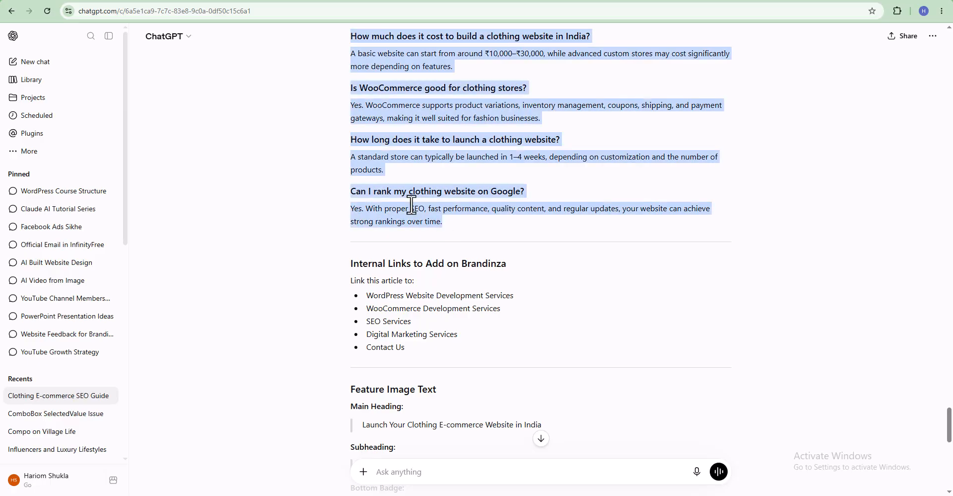
{"action": "right_click", "coordinate": [441, 215]}
{"action": "left_click", "coordinate": [444, 220]}
Download the generated "Launch Your Clothing E-commerce Website in India" featured image and close its sharing dialog
{"action": "scroll", "coordinate": [547, 256], "scroll_direction": "down", "scroll_amount": 12}
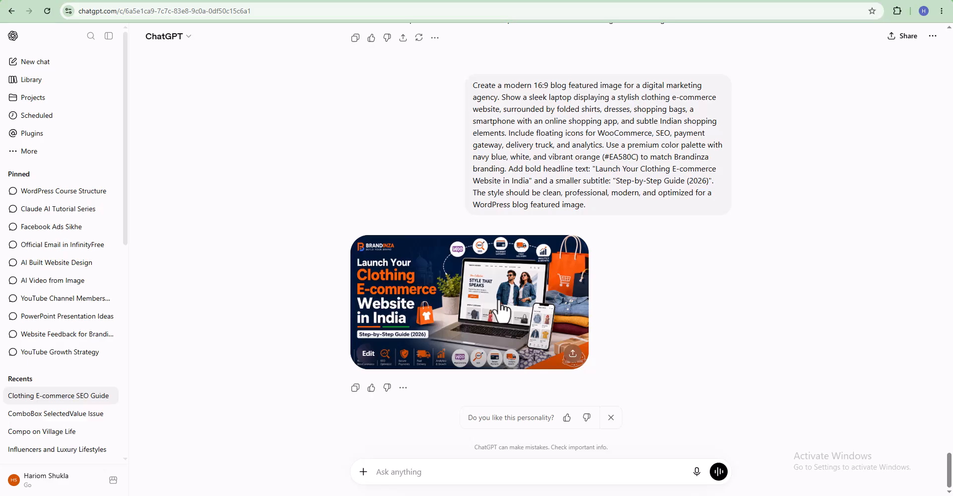
{"action": "left_click", "coordinate": [503, 307]}
{"action": "left_click", "coordinate": [589, 360]}
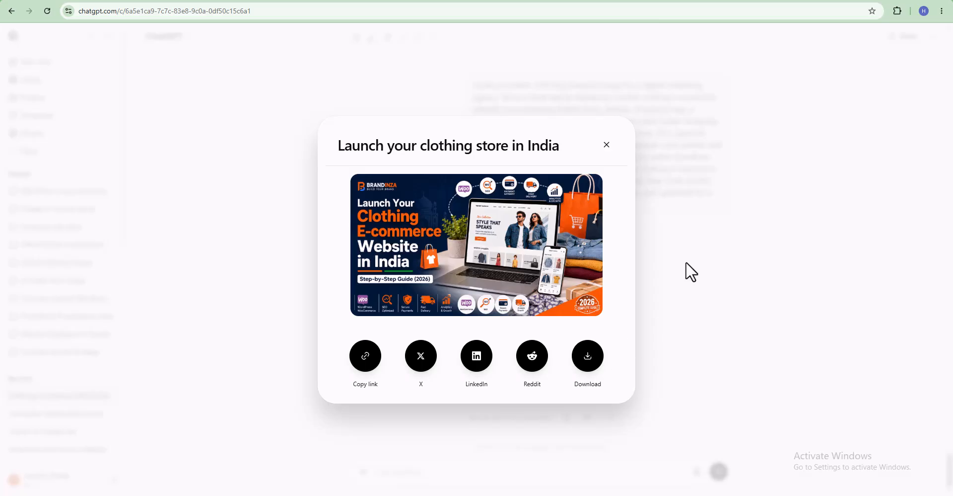
{"action": "left_click", "coordinate": [606, 144]}
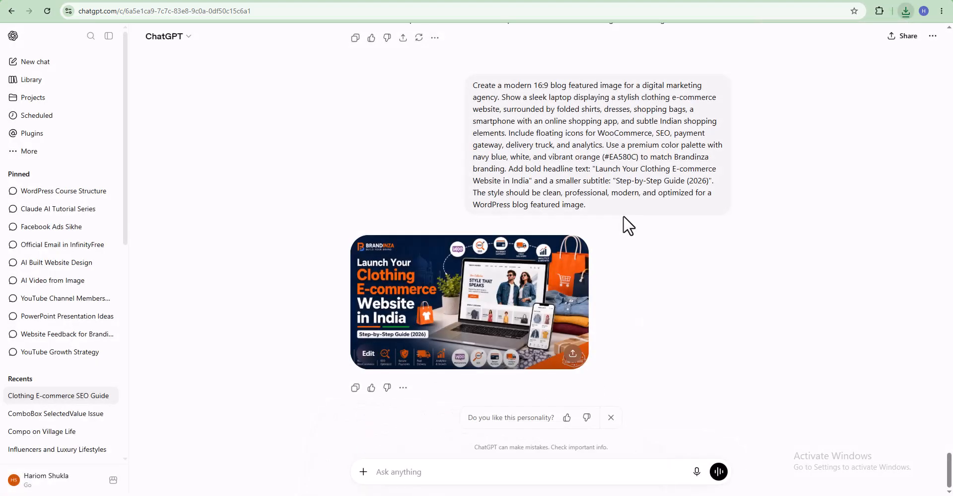
Switch to the WordPress post editor and paste the copied blog article into the post body
{"action": "scroll", "coordinate": [557, 205], "scroll_direction": "up", "scroll_amount": 3}
{"action": "left_click", "coordinate": [611, 7]}
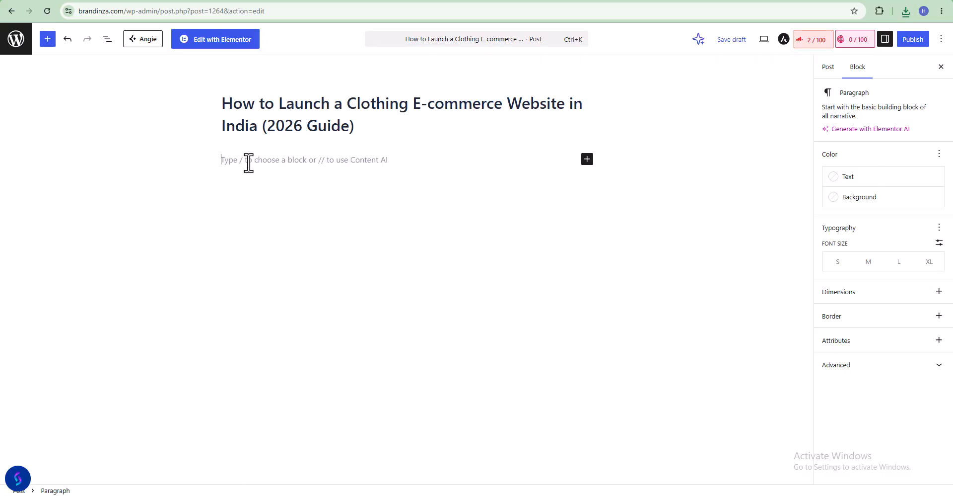
{"action": "key", "text": "ctrl+v"}
{"action": "scroll", "coordinate": [465, 199], "scroll_direction": "up", "scroll_amount": 2}
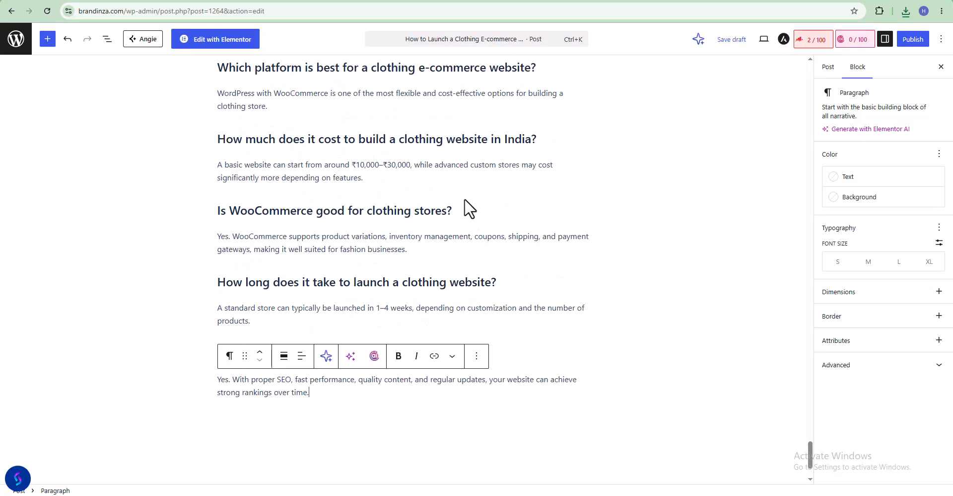
{"action": "scroll", "coordinate": [399, 183], "scroll_direction": "up", "scroll_amount": 20}
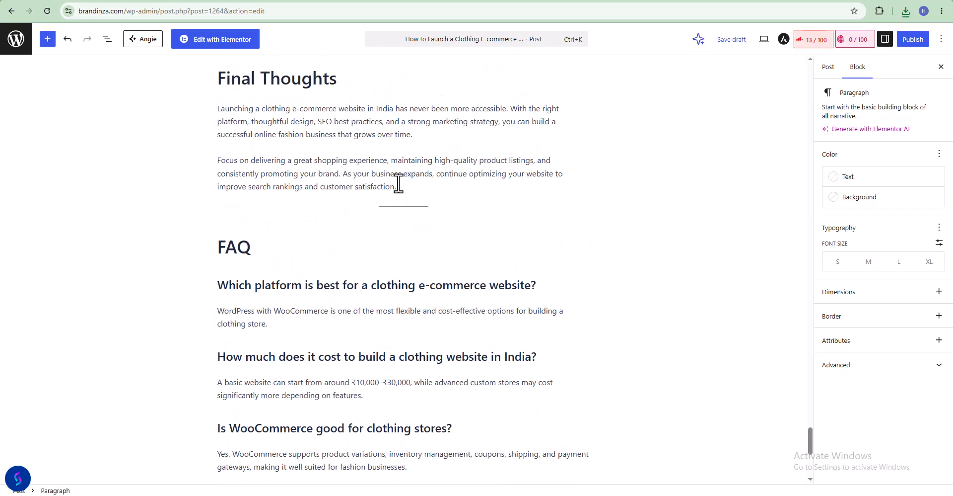
{"action": "scroll", "coordinate": [399, 183], "scroll_direction": "up", "scroll_amount": 20}
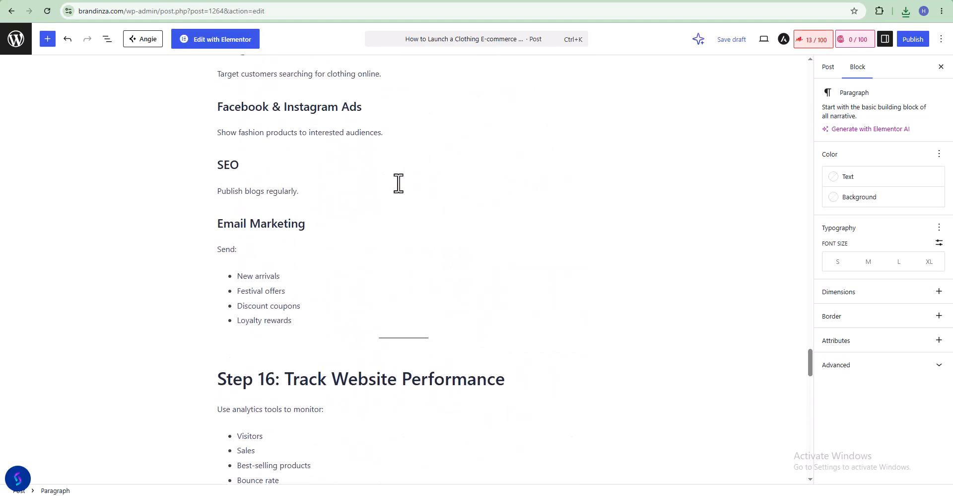
{"action": "scroll", "coordinate": [399, 183], "scroll_direction": "up", "scroll_amount": 10}
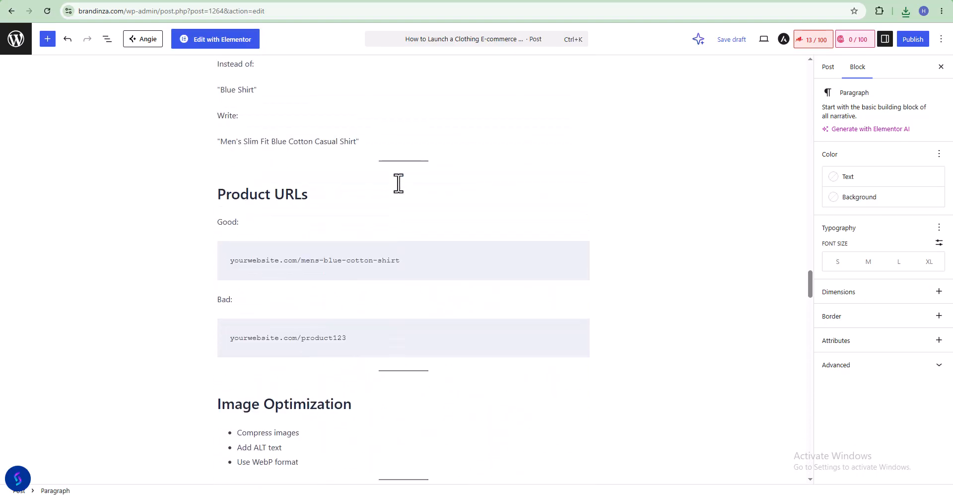
{"action": "scroll", "coordinate": [398, 183], "scroll_direction": "down", "scroll_amount": 3}
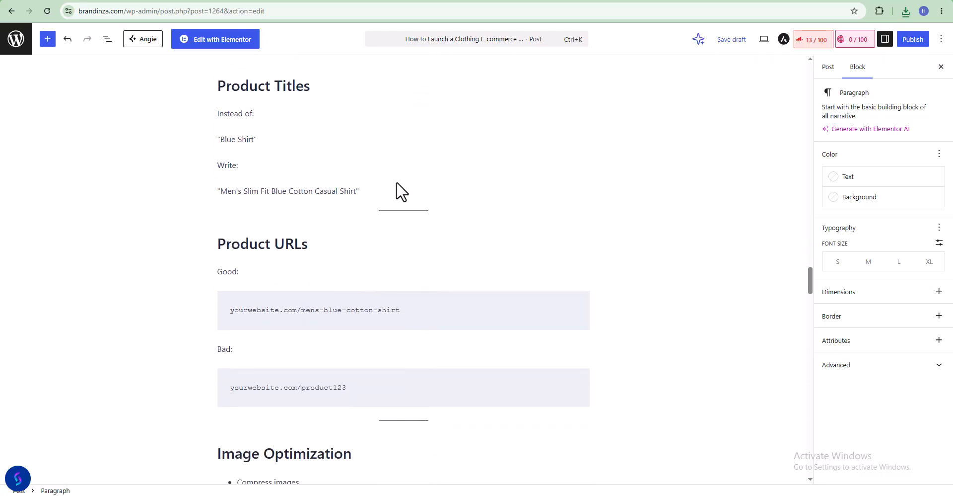
Try adding the text "sadf" to the Mega Menu item in the Step 7 list and undo it
{"action": "scroll", "coordinate": [397, 182], "scroll_direction": "up", "scroll_amount": 7}
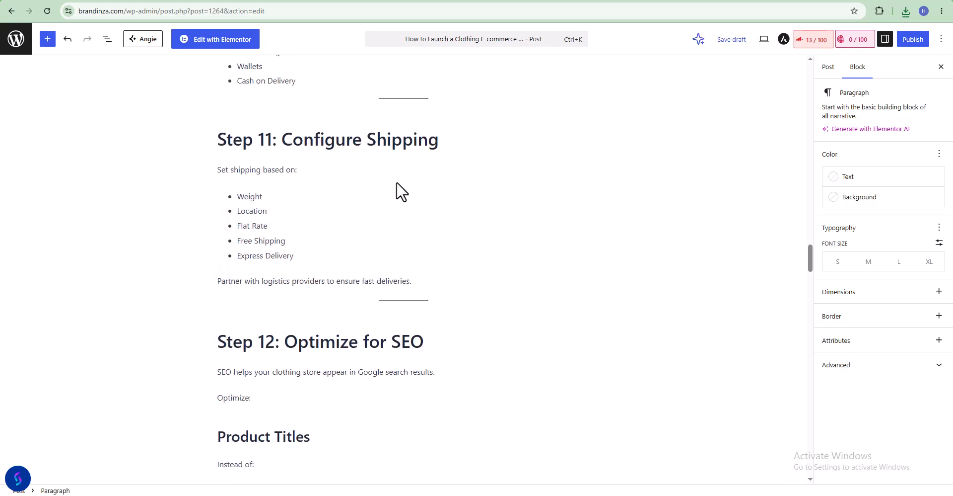
{"action": "scroll", "coordinate": [396, 183], "scroll_direction": "up", "scroll_amount": 15}
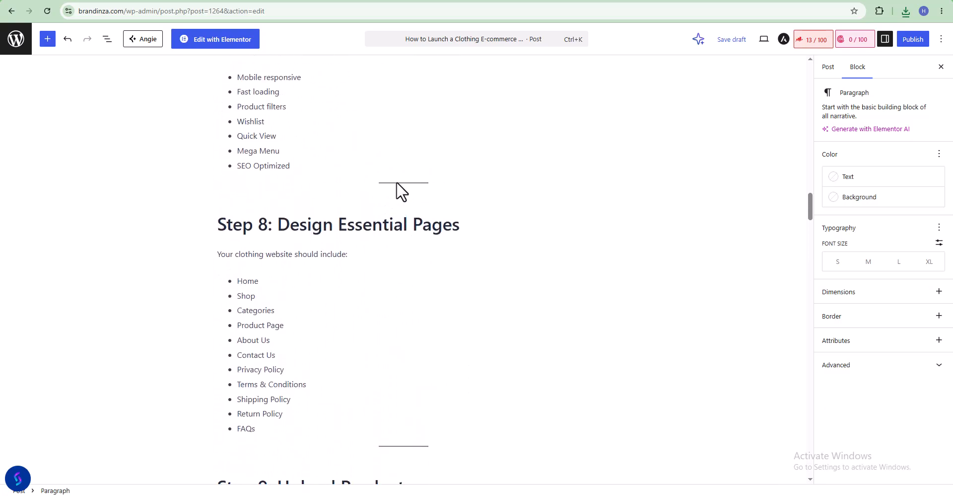
{"action": "scroll", "coordinate": [396, 182], "scroll_direction": "up", "scroll_amount": 2}
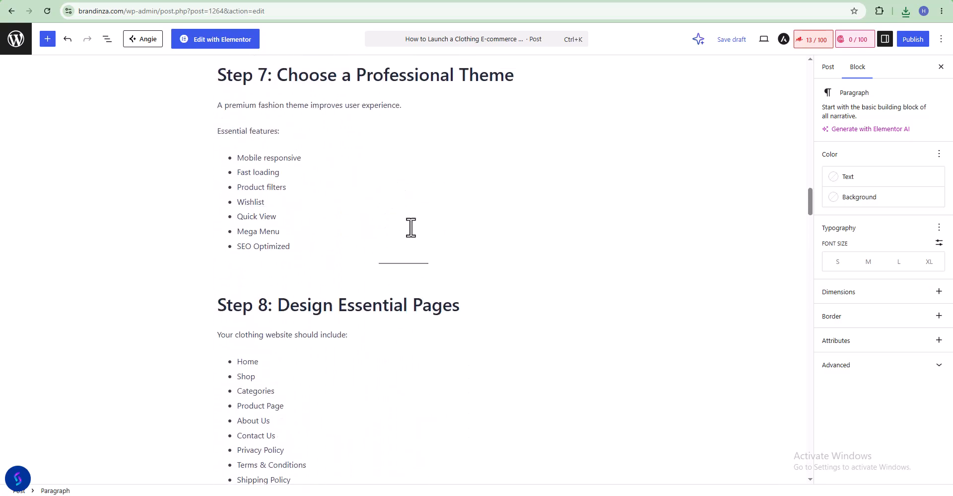
{"action": "left_click", "coordinate": [406, 265]}
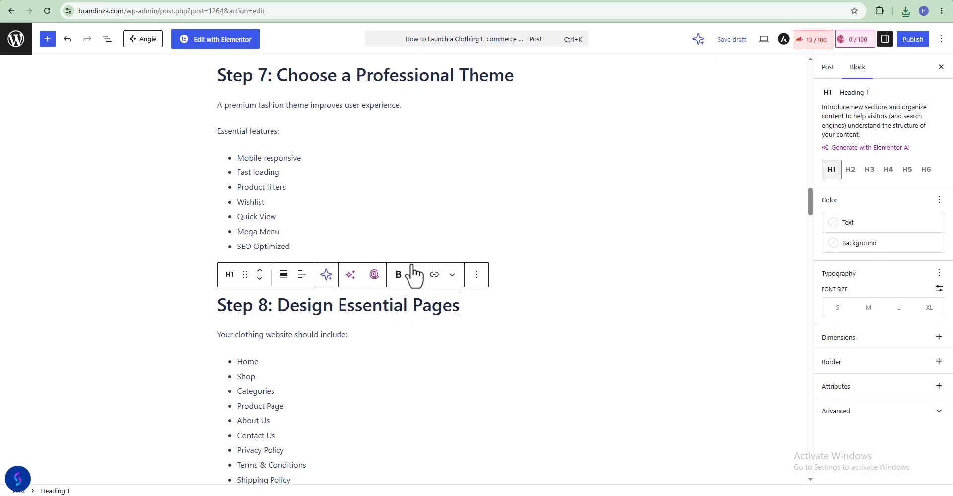
{"action": "left_click", "coordinate": [448, 238]}
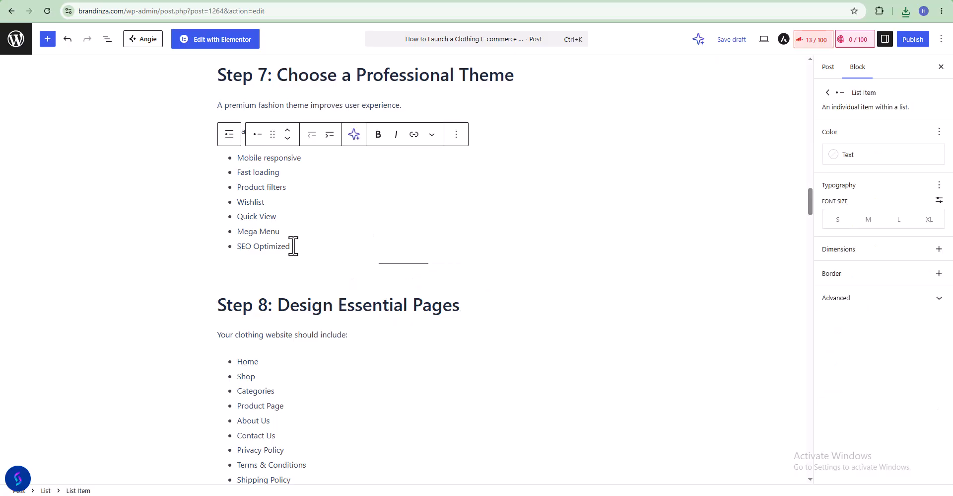
{"action": "type", "text": "sadf"}
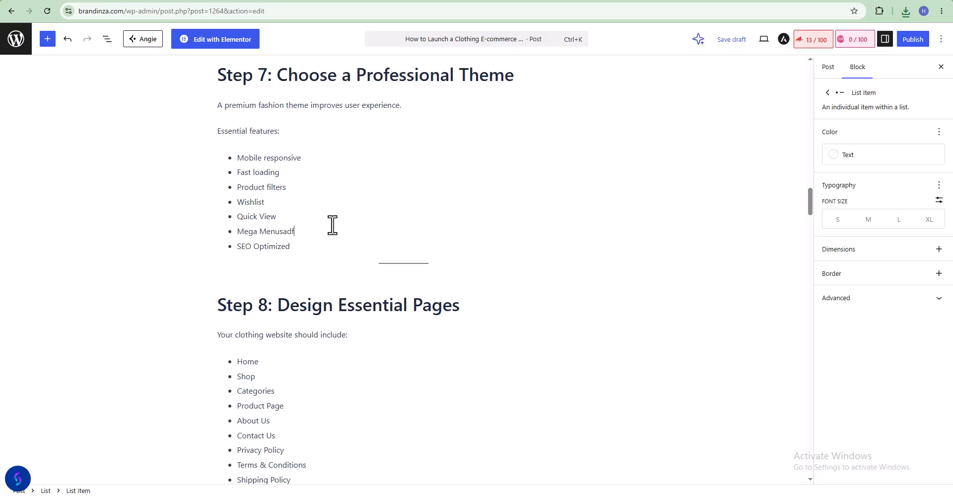
{"action": "key", "text": "ctrl+z"}
Review the beginning of the pasted article, checking the post title, the first heading, the introductory paragraphs and the list of advantages
{"action": "scroll", "coordinate": [334, 224], "scroll_direction": "up", "scroll_amount": 14}
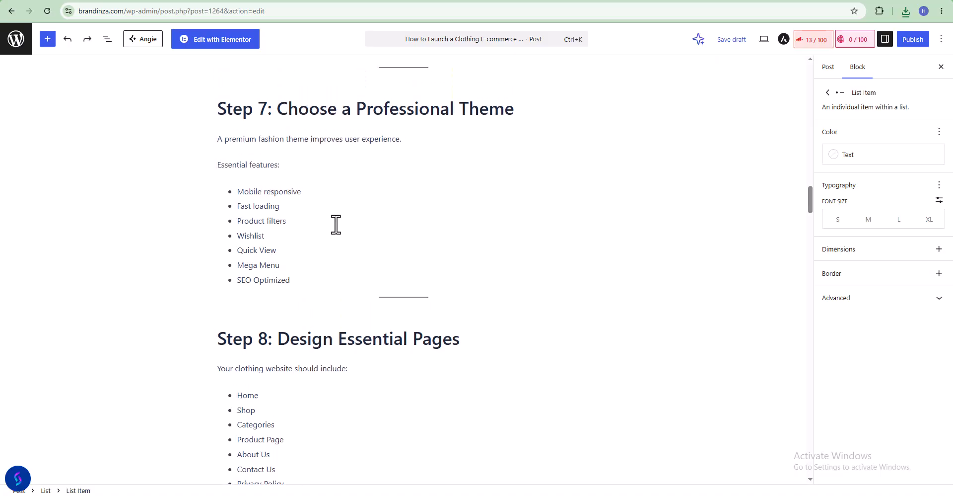
{"action": "scroll", "coordinate": [336, 225], "scroll_direction": "up", "scroll_amount": 20}
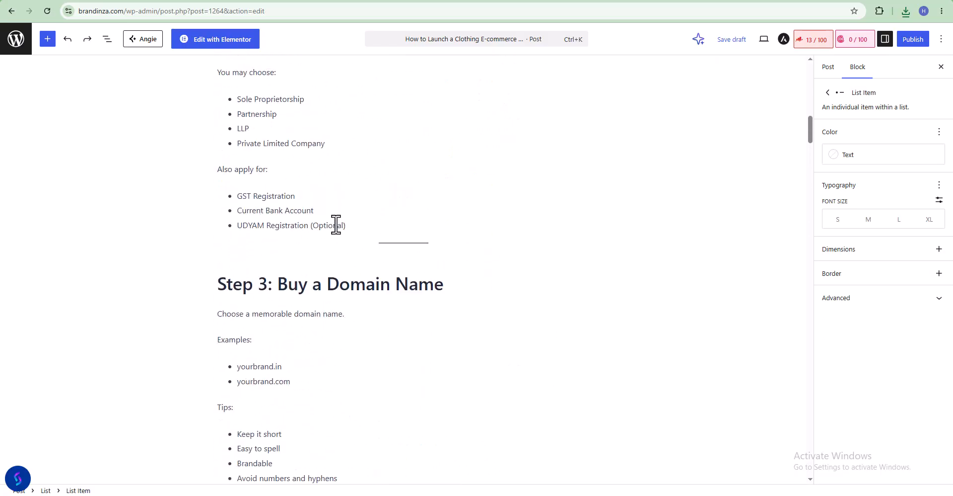
{"action": "scroll", "coordinate": [336, 225], "scroll_direction": "up", "scroll_amount": 8}
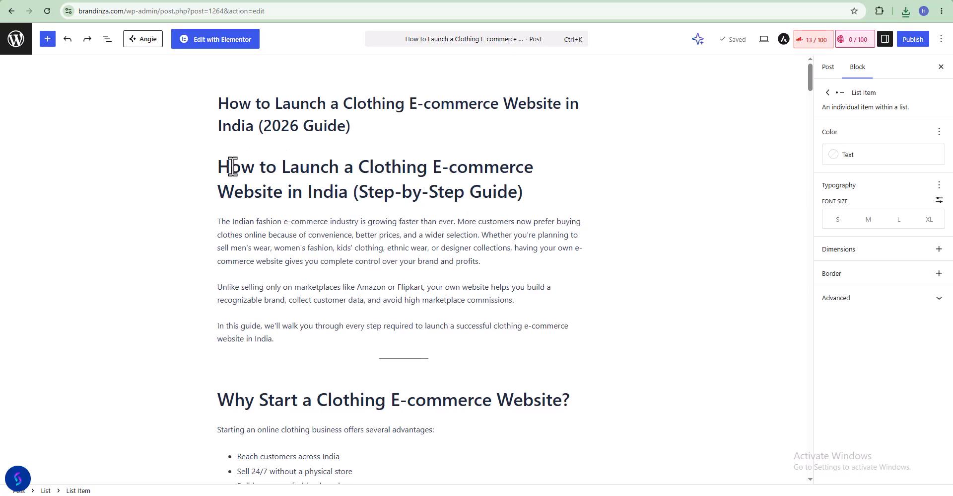
{"action": "left_click", "coordinate": [528, 197]}
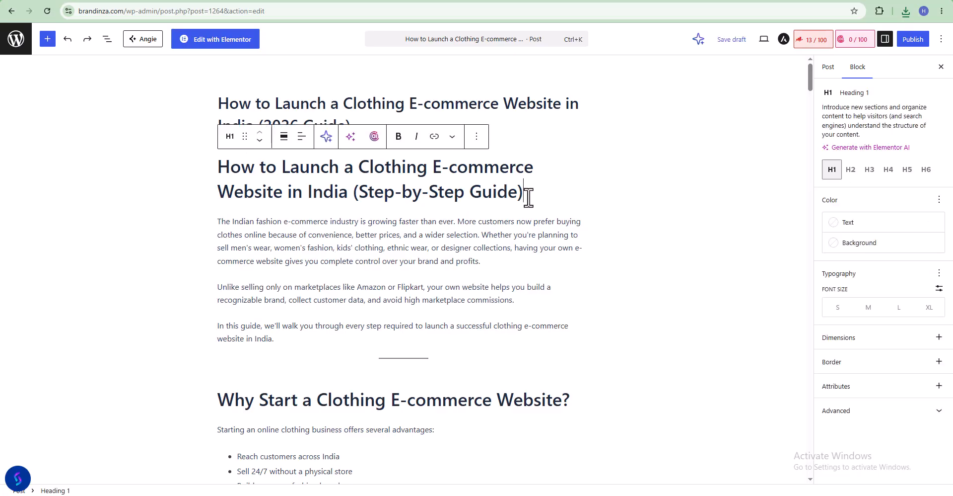
{"action": "left_click", "coordinate": [395, 258]}
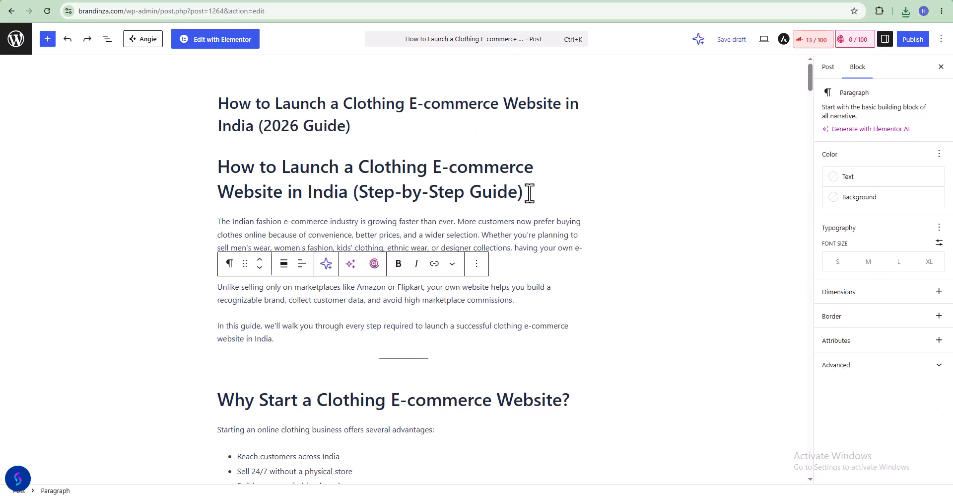
{"action": "left_click", "coordinate": [528, 193]}
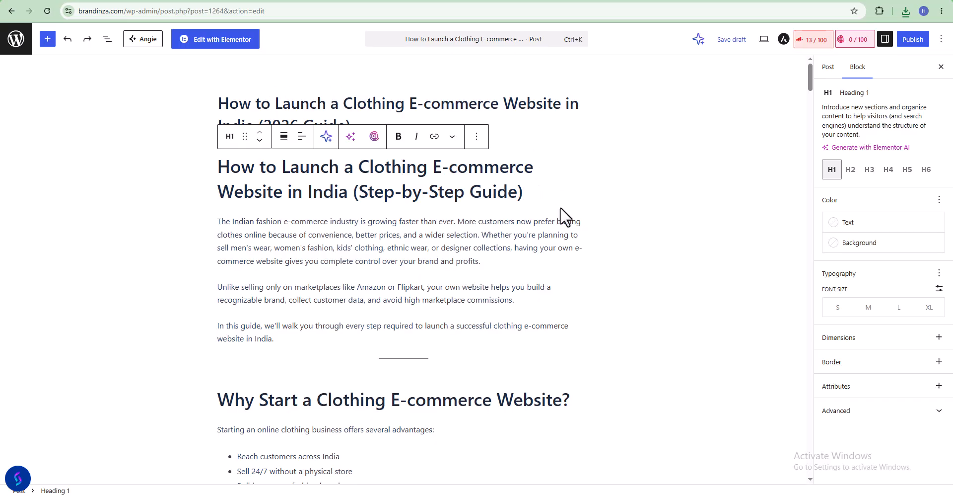
{"action": "left_click", "coordinate": [511, 281]}
{"action": "scroll", "coordinate": [513, 283], "scroll_direction": "down", "scroll_amount": 2}
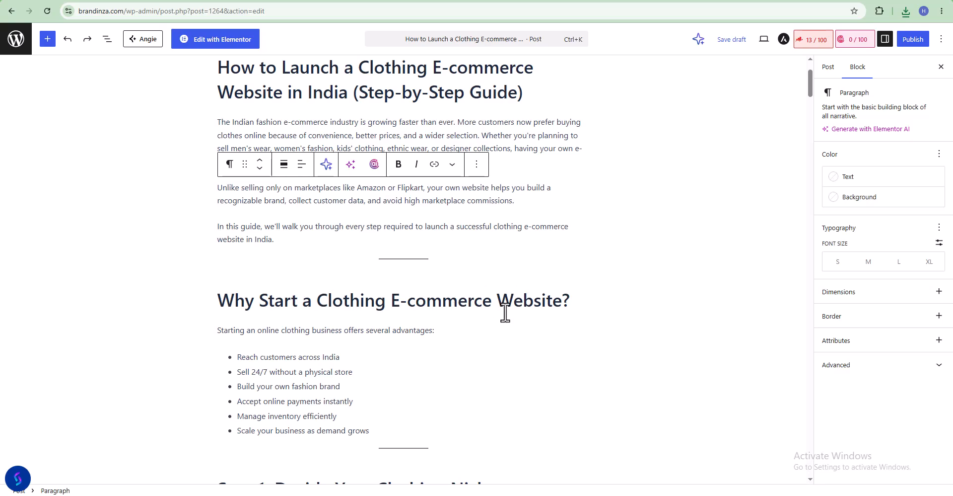
{"action": "scroll", "coordinate": [511, 308], "scroll_direction": "down", "scroll_amount": 2}
{"action": "scroll", "coordinate": [525, 298], "scroll_direction": "up", "scroll_amount": 3}
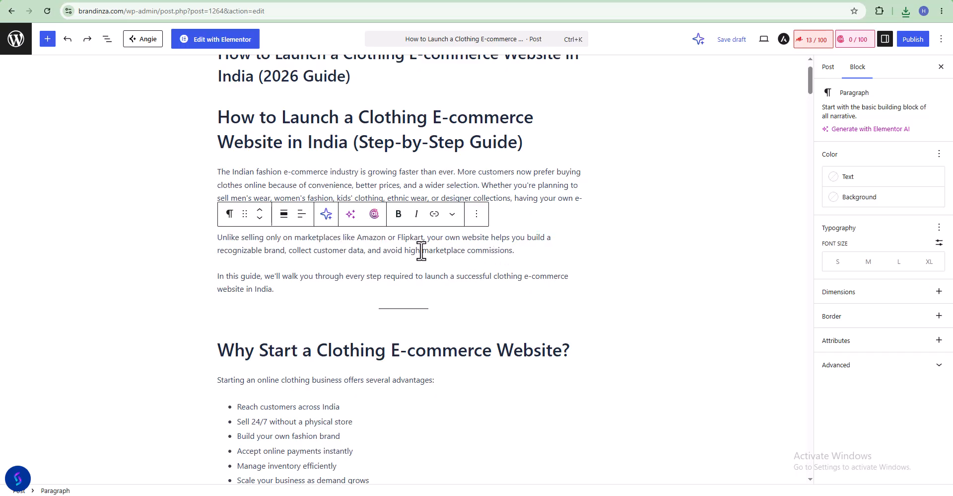
Make the words "high marketplace commissions." bold in the second introductory paragraph
{"action": "left_click_drag", "start_coordinate": [405, 251], "coordinate": [517, 252]}
{"action": "left_click", "coordinate": [398, 214]}
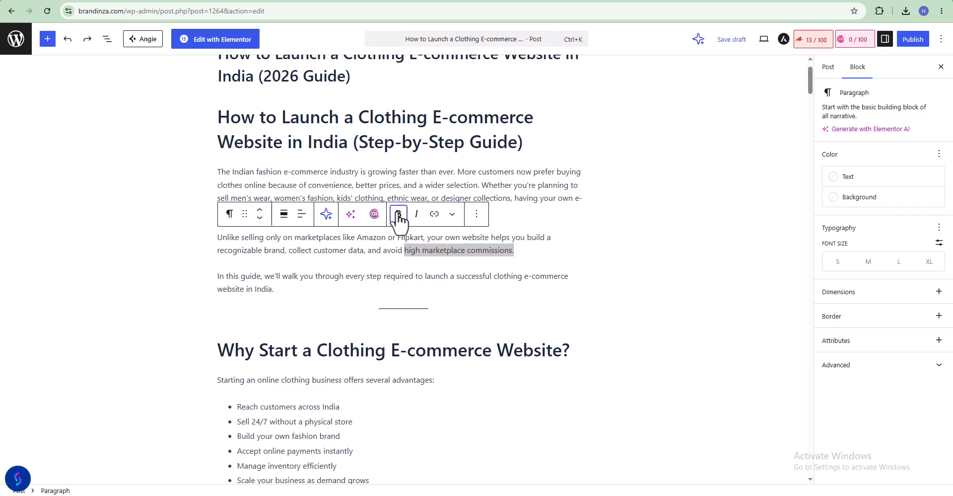
{"action": "left_click", "coordinate": [530, 249]}
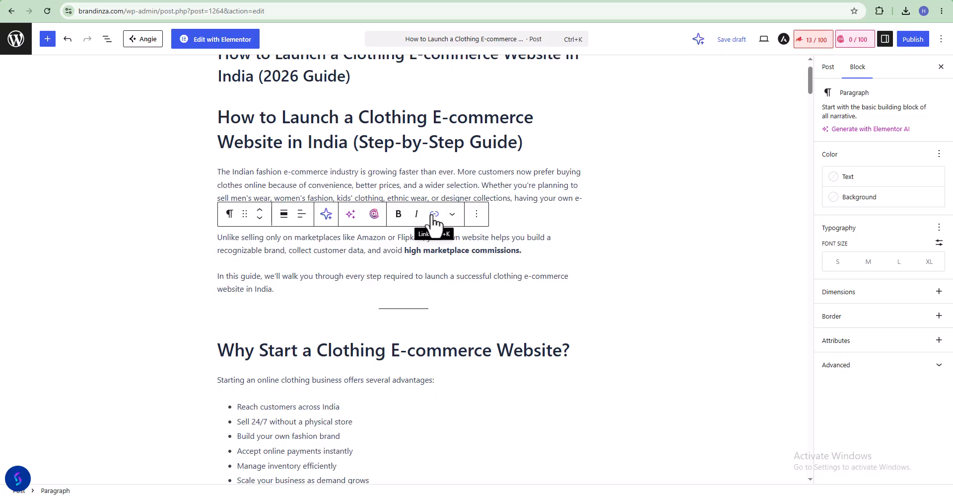
Look through the introductory paragraph's extra block options, the article's first steps, and the post-level and block-level settings
{"action": "left_click", "coordinate": [477, 218]}
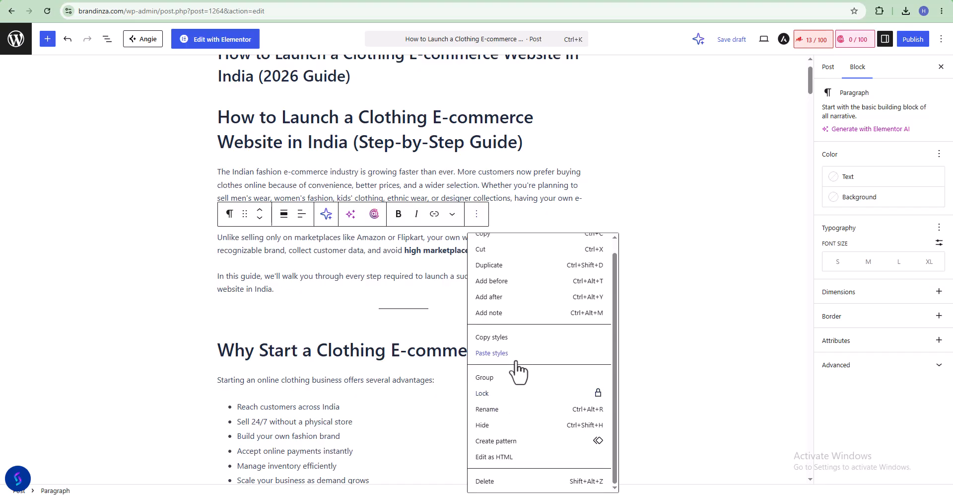
{"action": "left_click", "coordinate": [329, 266]}
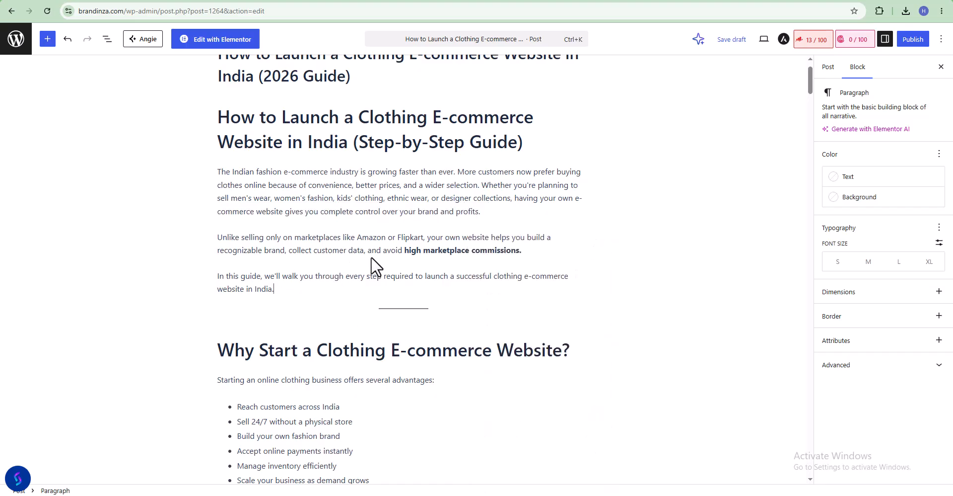
{"action": "scroll", "coordinate": [554, 278], "scroll_direction": "down", "scroll_amount": 1}
{"action": "scroll", "coordinate": [553, 278], "scroll_direction": "down", "scroll_amount": 18}
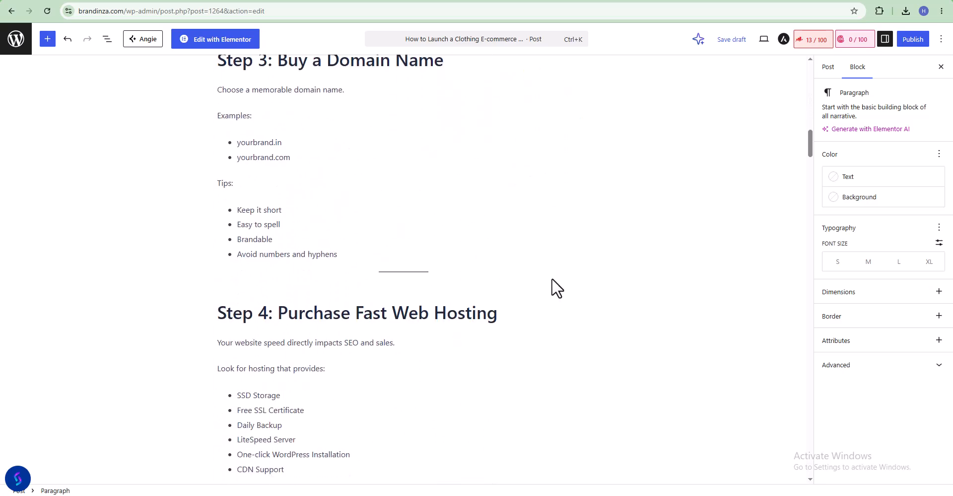
{"action": "scroll", "coordinate": [553, 278], "scroll_direction": "up", "scroll_amount": 19}
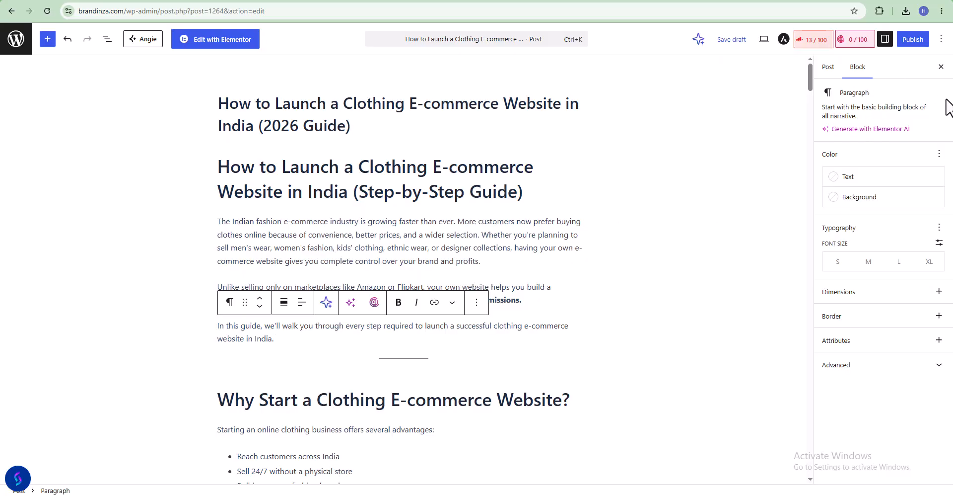
{"action": "left_click", "coordinate": [828, 68]}
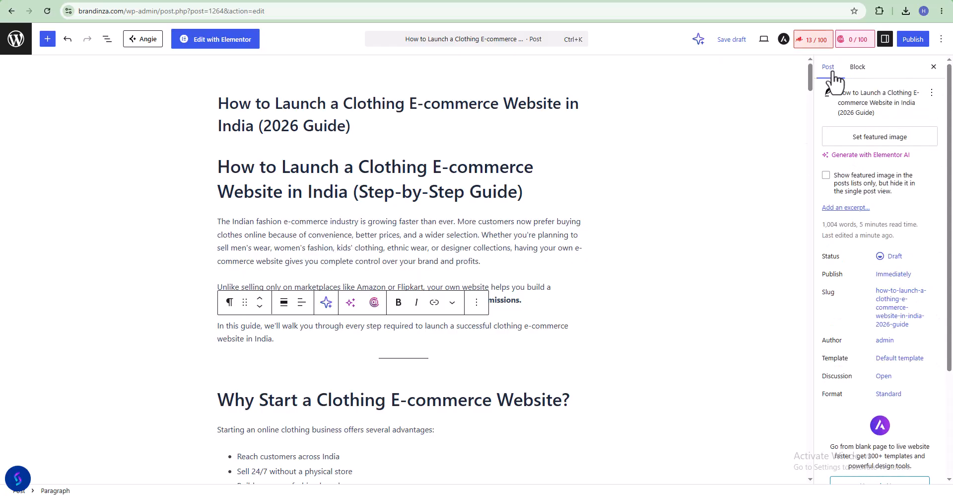
{"action": "left_click", "coordinate": [862, 68]}
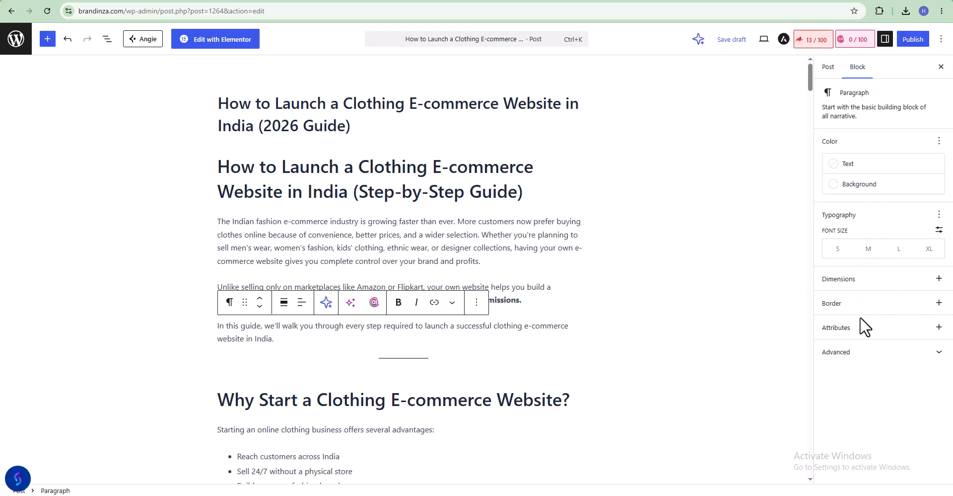
Start setting the post's featured image and choose uploading a new file instead of using the media library
{"action": "left_click", "coordinate": [828, 67]}
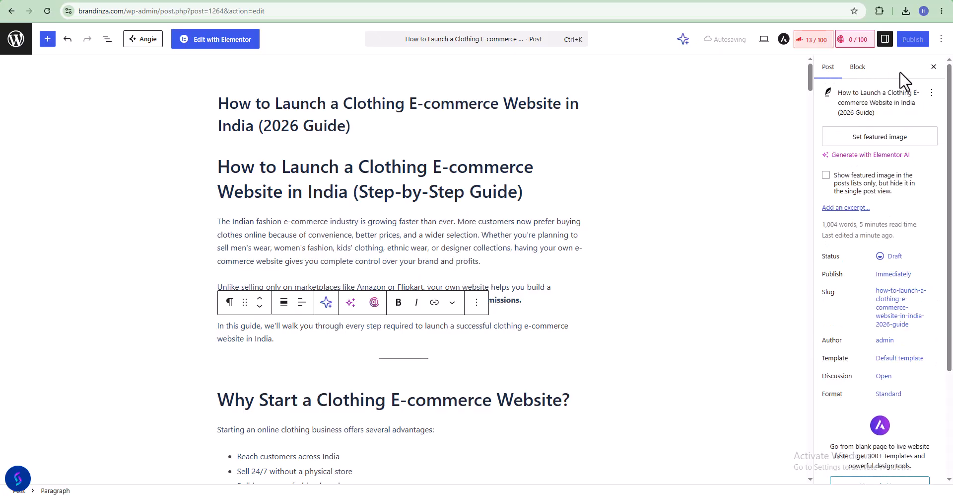
{"action": "left_click", "coordinate": [890, 142]}
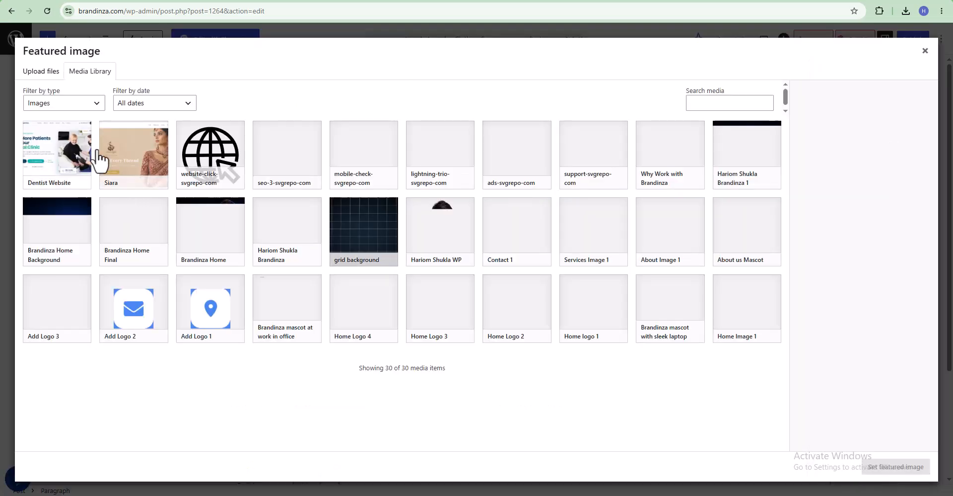
{"action": "left_click", "coordinate": [38, 74]}
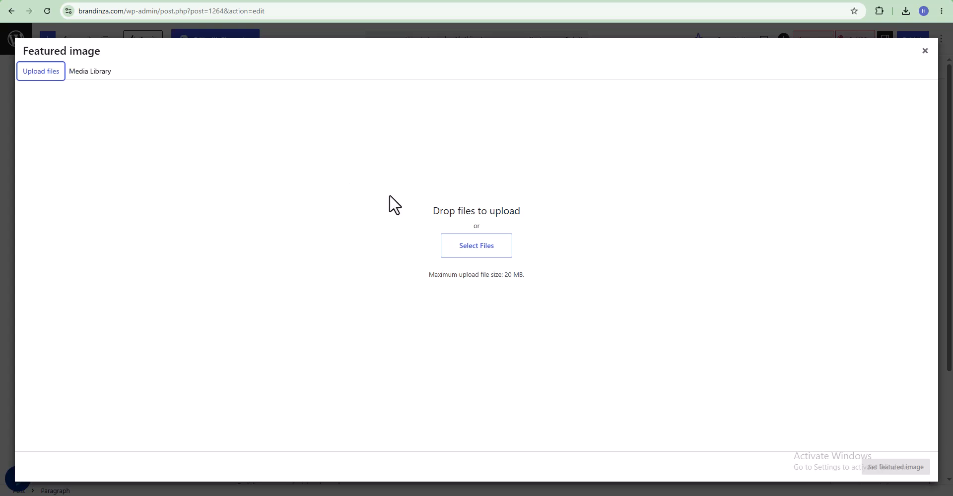
{"action": "left_click", "coordinate": [472, 247]}
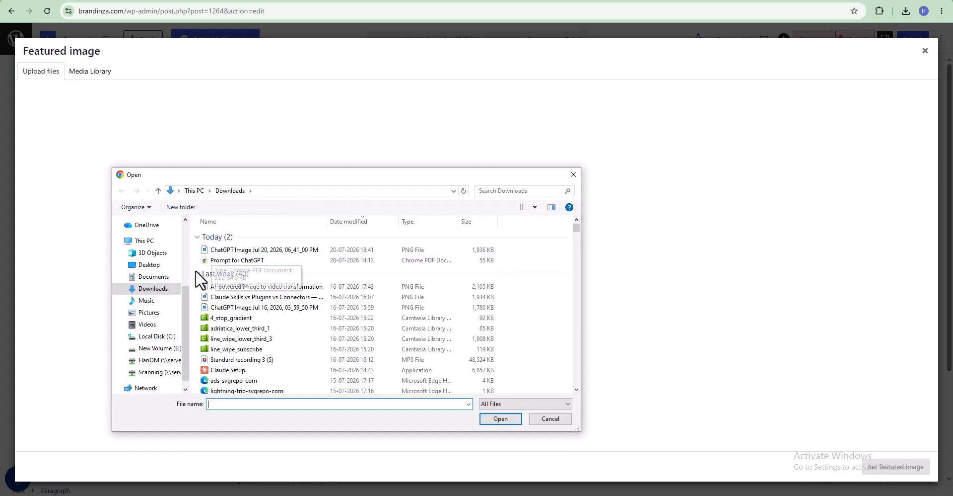
{"action": "left_click", "coordinate": [231, 251]}
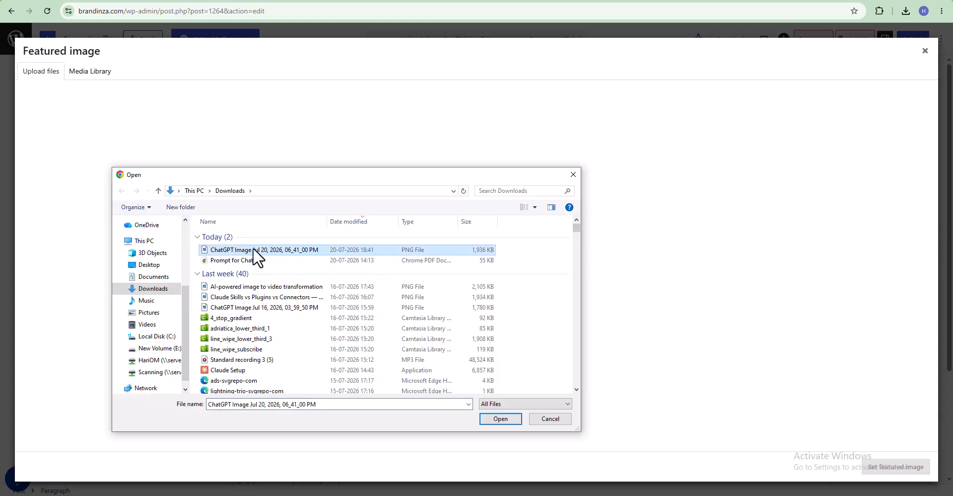
{"action": "left_click", "coordinate": [253, 247]}
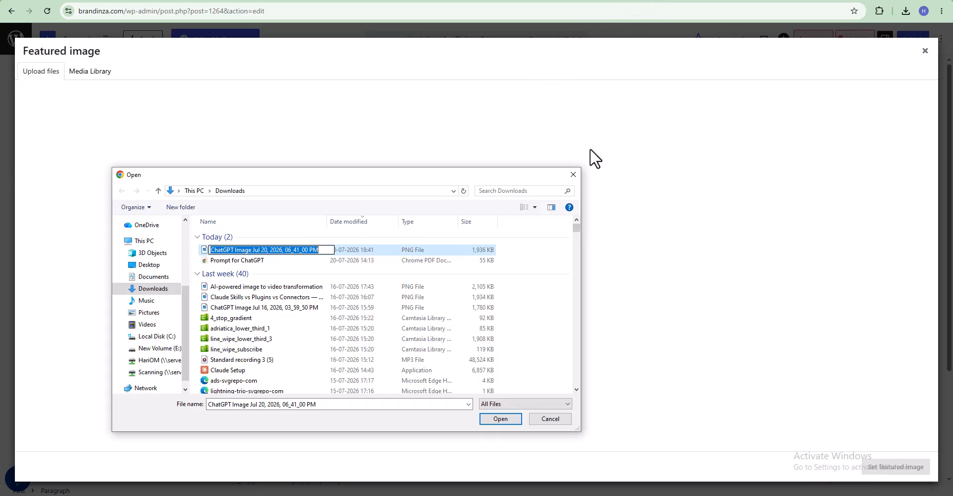
{"action": "left_click", "coordinate": [574, 174]}
Switch to the ChatGPT conversation and copy the Feature Image Text main heading "Launch Your Clothing E-commerce Website in India"
{"action": "left_click", "coordinate": [655, 4]}
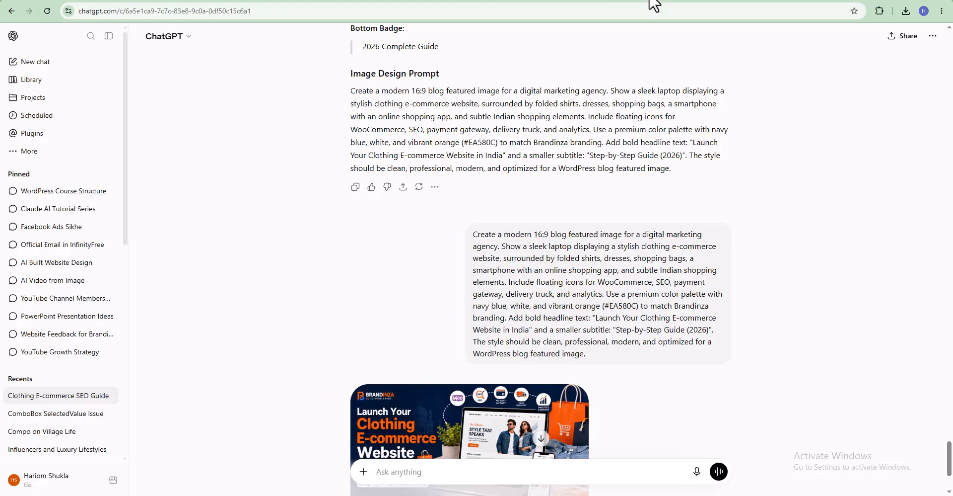
{"action": "scroll", "coordinate": [518, 173], "scroll_direction": "down", "scroll_amount": 3}
{"action": "scroll", "coordinate": [518, 173], "scroll_direction": "up", "scroll_amount": 12}
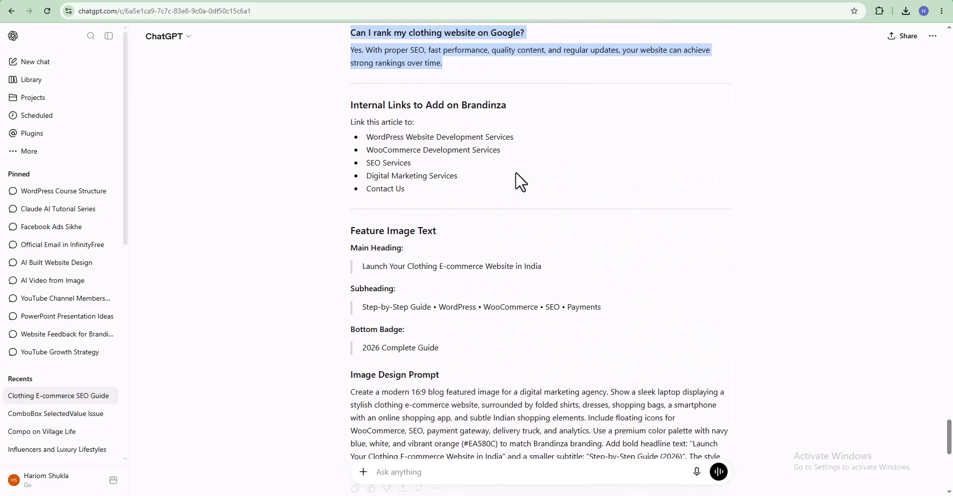
{"action": "scroll", "coordinate": [497, 207], "scroll_direction": "down", "scroll_amount": 3}
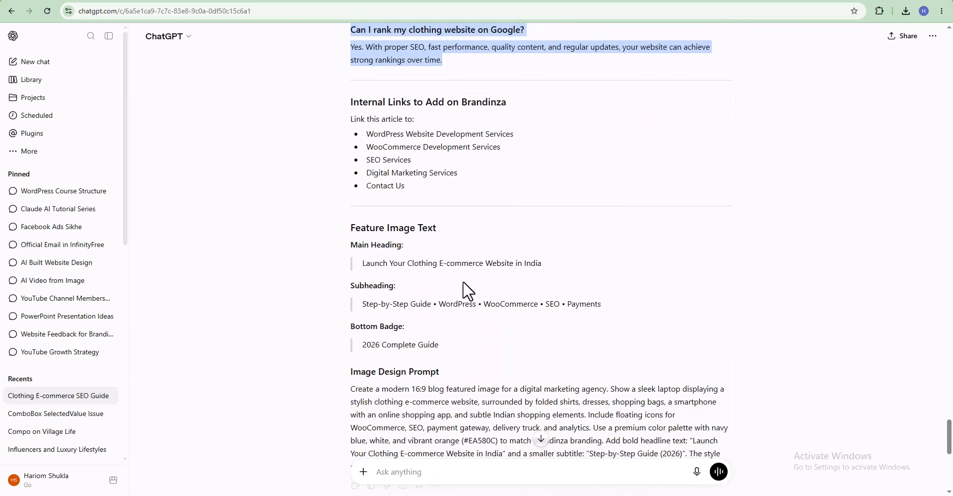
{"action": "scroll", "coordinate": [462, 283], "scroll_direction": "down", "scroll_amount": 1}
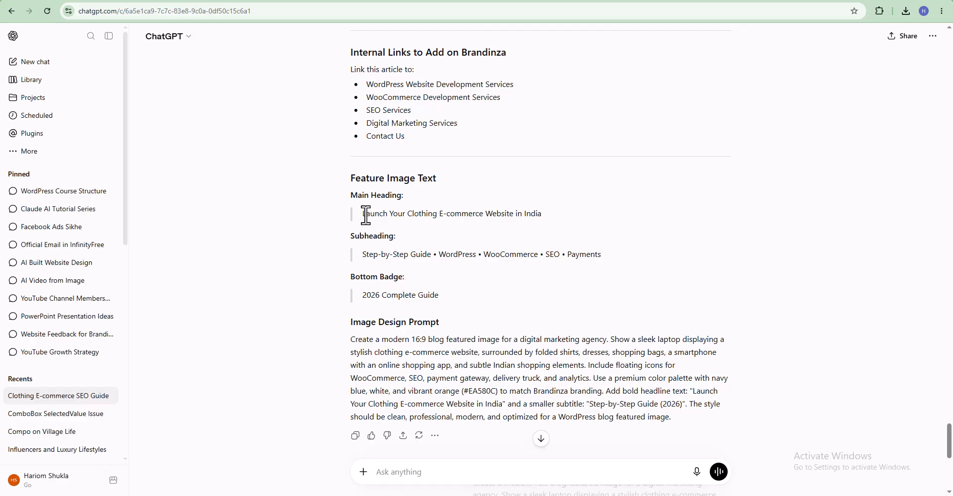
{"action": "left_click_drag", "start_coordinate": [365, 213], "coordinate": [546, 212]}
{"action": "key", "text": "ctrl+c"}
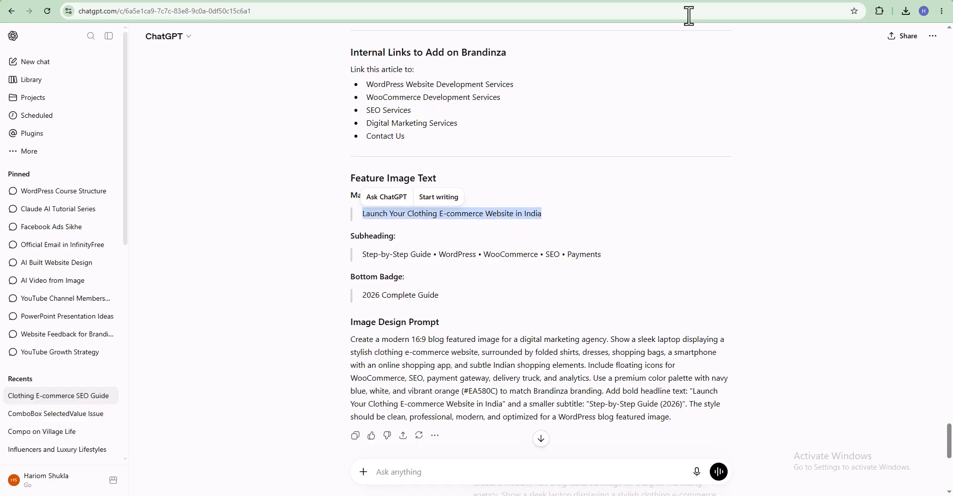
Return to the WordPress featured image upload and rename the newest ChatGPT image in Downloads to "Launch Your Clothing E-commerce Website in India"
{"action": "key", "text": "alt+Tab"}
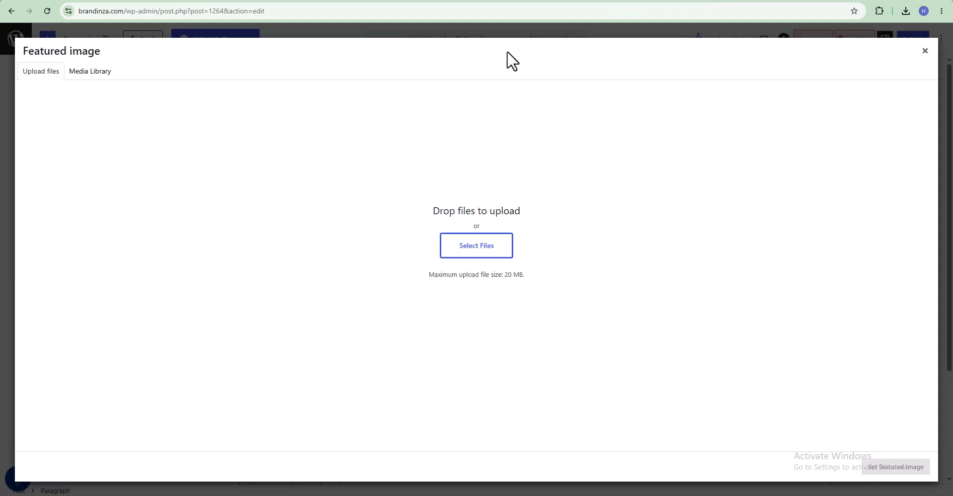
{"action": "left_click", "coordinate": [461, 251]}
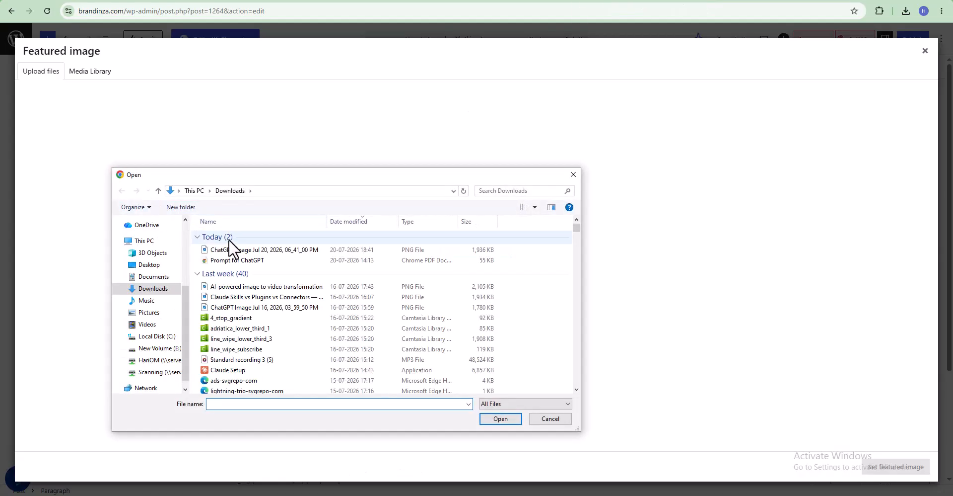
{"action": "left_click", "coordinate": [229, 247]}
{"action": "left_click", "coordinate": [228, 246]}
{"action": "key", "text": "ctrl+v"}
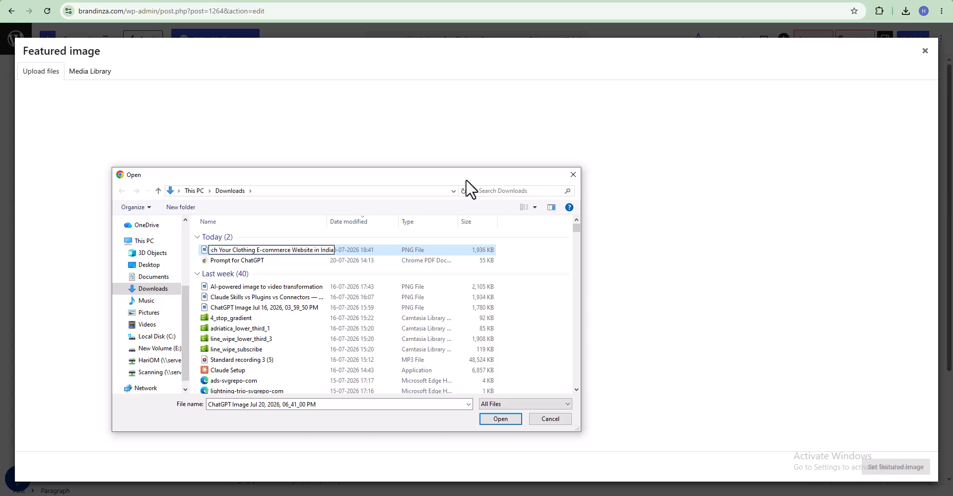
{"action": "key", "text": "Return"}
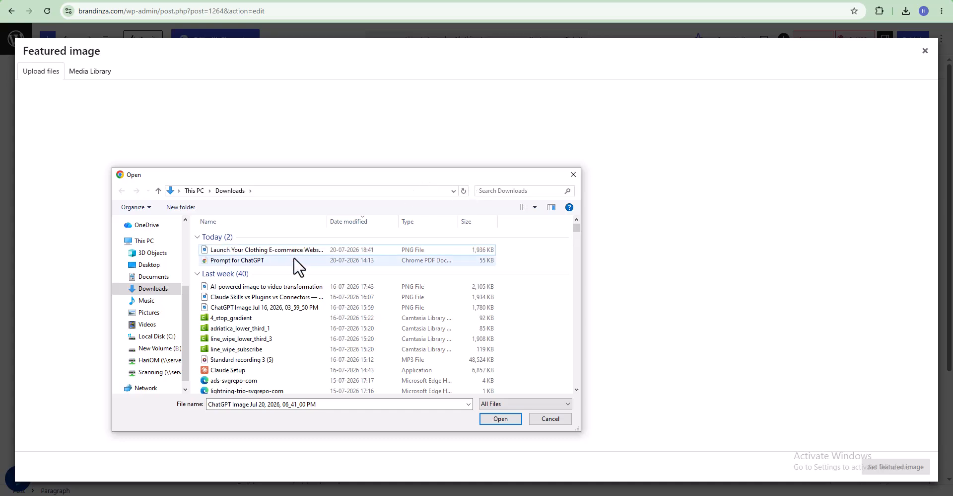
Upload the image file "Launch Your Clothing E-commerce Website in India" and set it as the post's featured image
{"action": "left_click", "coordinate": [272, 250]}
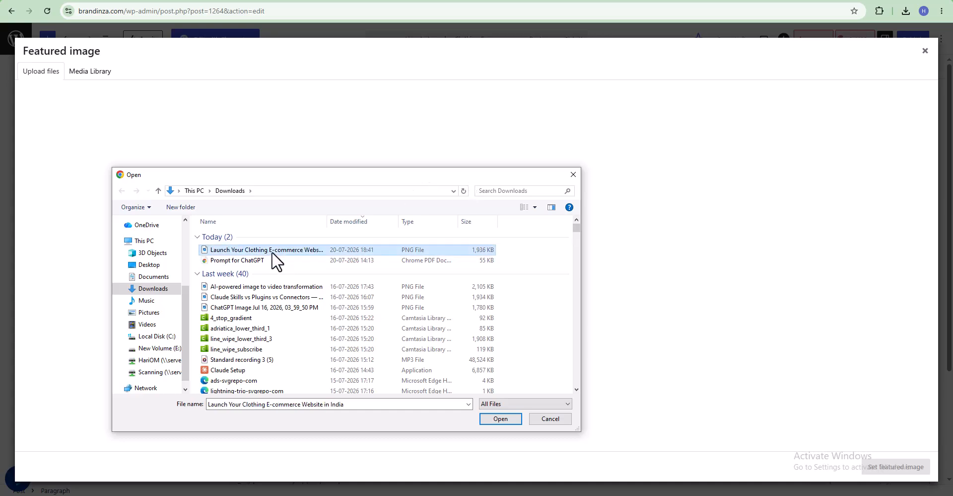
{"action": "left_click", "coordinate": [489, 419]}
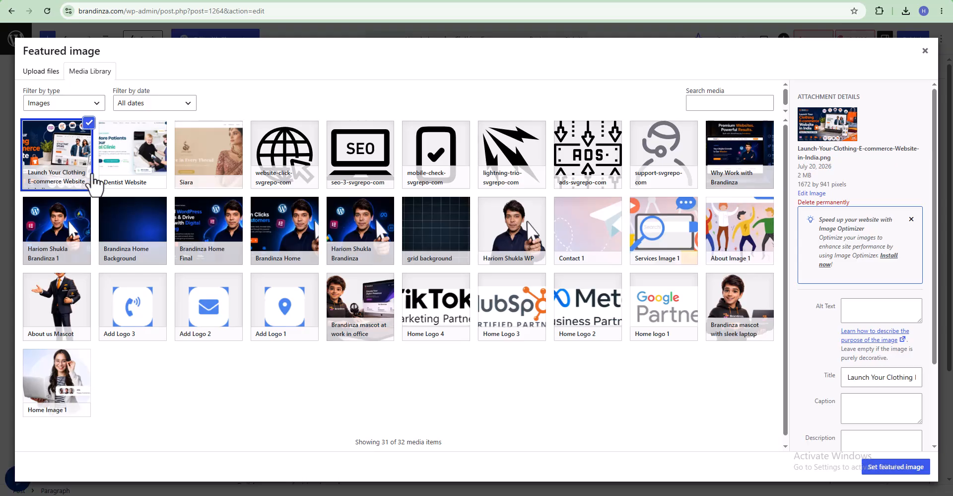
{"action": "left_click", "coordinate": [898, 470]}
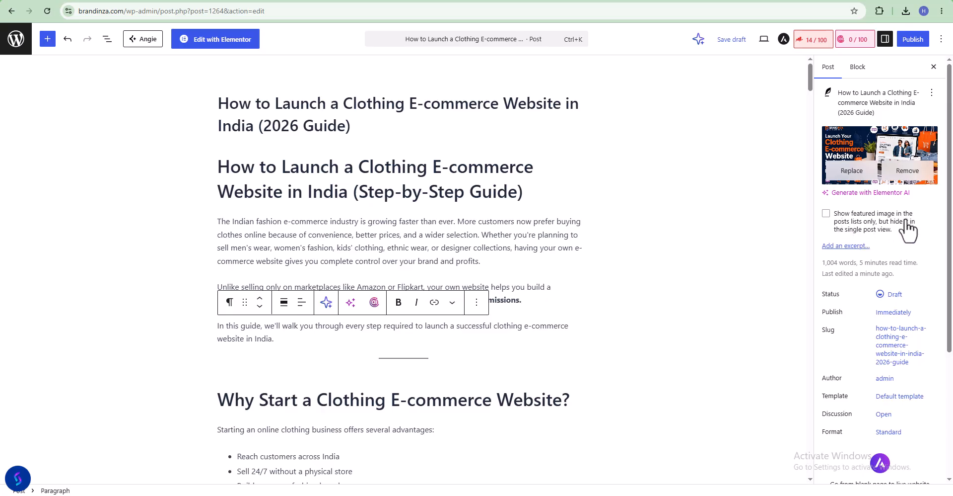
Create a new post category named "e-Commerce Webiste Guide" without a parent category and assign it to the post
{"action": "scroll", "coordinate": [905, 238], "scroll_direction": "down", "scroll_amount": 2}
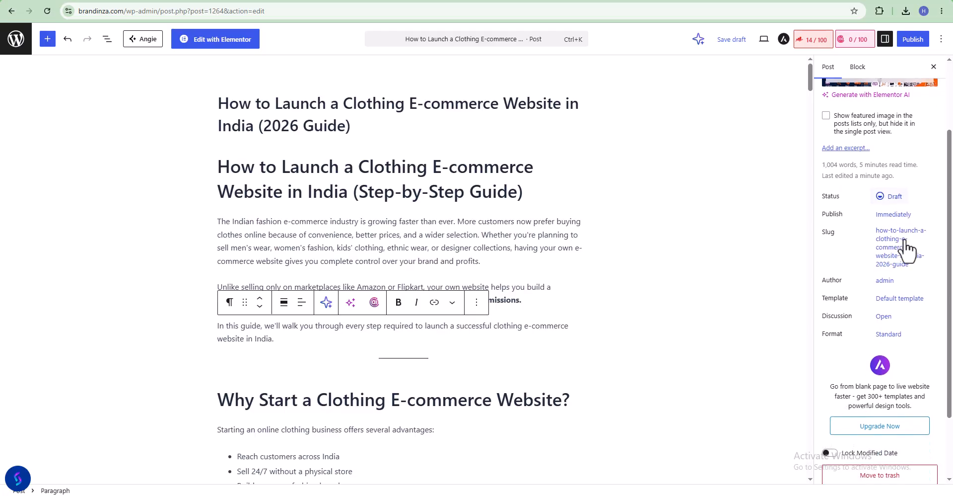
{"action": "scroll", "coordinate": [905, 247], "scroll_direction": "down", "scroll_amount": 1}
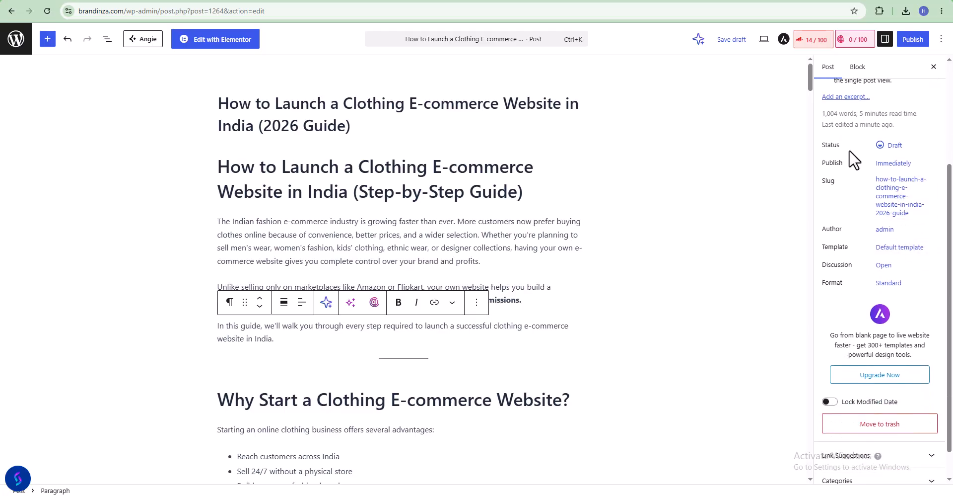
{"action": "double_click", "coordinate": [831, 114]}
{"action": "scroll", "coordinate": [866, 171], "scroll_direction": "down", "scroll_amount": 1}
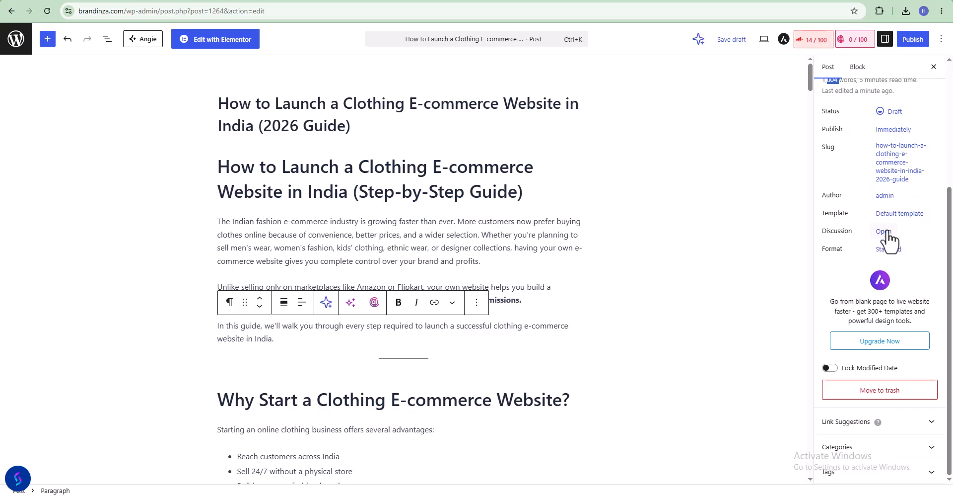
{"action": "left_click", "coordinate": [883, 449]}
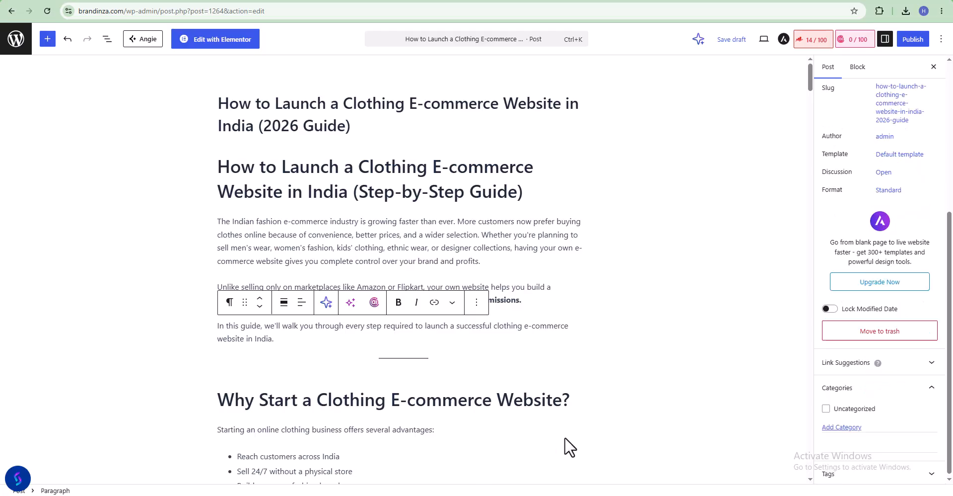
{"action": "left_click", "coordinate": [840, 427]}
{"action": "left_click", "coordinate": [845, 463]}
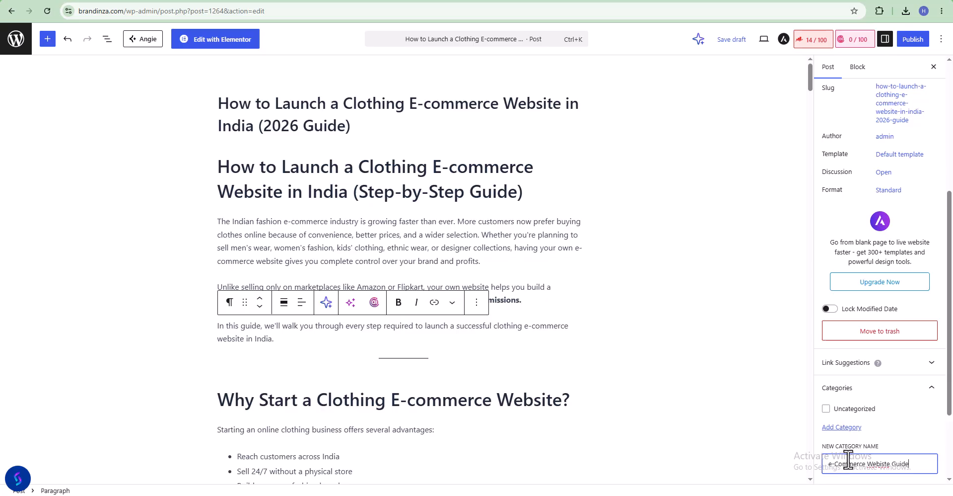
{"action": "scroll", "coordinate": [897, 424], "scroll_direction": "down", "scroll_amount": 3}
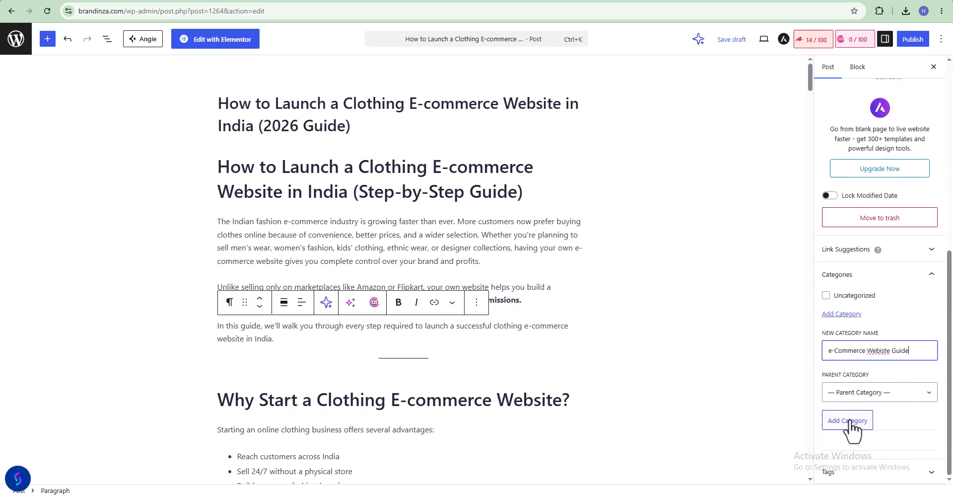
{"action": "left_click", "coordinate": [876, 393]}
{"action": "left_click", "coordinate": [877, 393]}
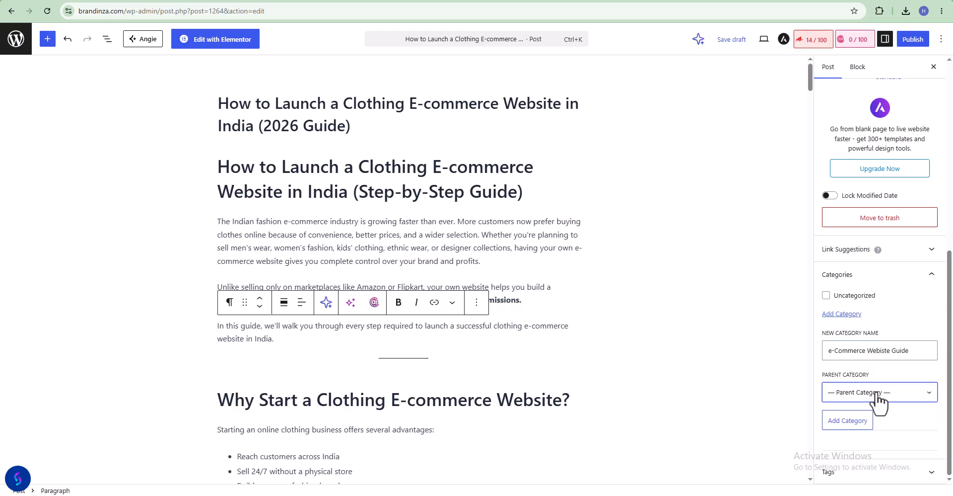
{"action": "left_click", "coordinate": [852, 423]}
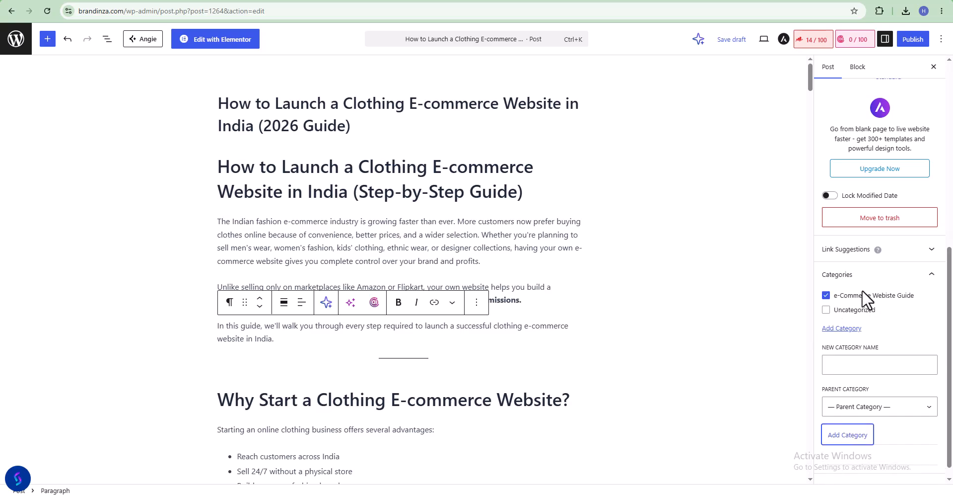
Publish the clothing e-commerce blog post
{"action": "scroll", "coordinate": [868, 332], "scroll_direction": "down", "scroll_amount": 1}
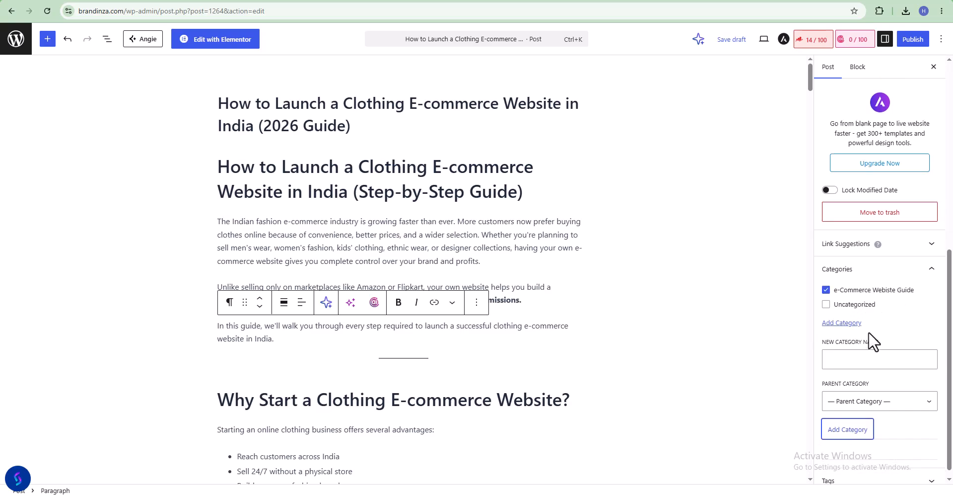
{"action": "scroll", "coordinate": [868, 332], "scroll_direction": "up", "scroll_amount": 8}
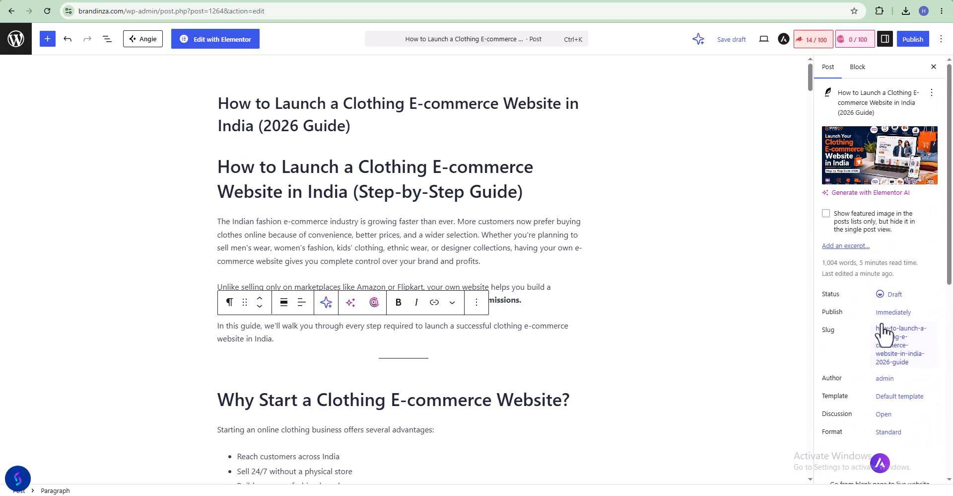
{"action": "left_click", "coordinate": [916, 40]}
{"action": "left_click", "coordinate": [916, 41]}
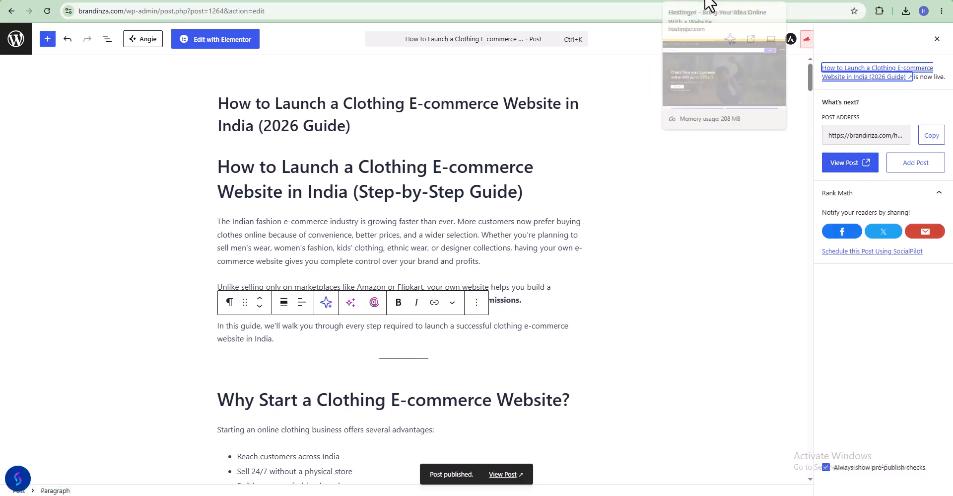
Switch to the Brandinza site's Blog page, reload it and open the post "How to Launch a Clothing E-commerce Website in India (2026 Guide)"
{"action": "left_click", "coordinate": [751, 2]}
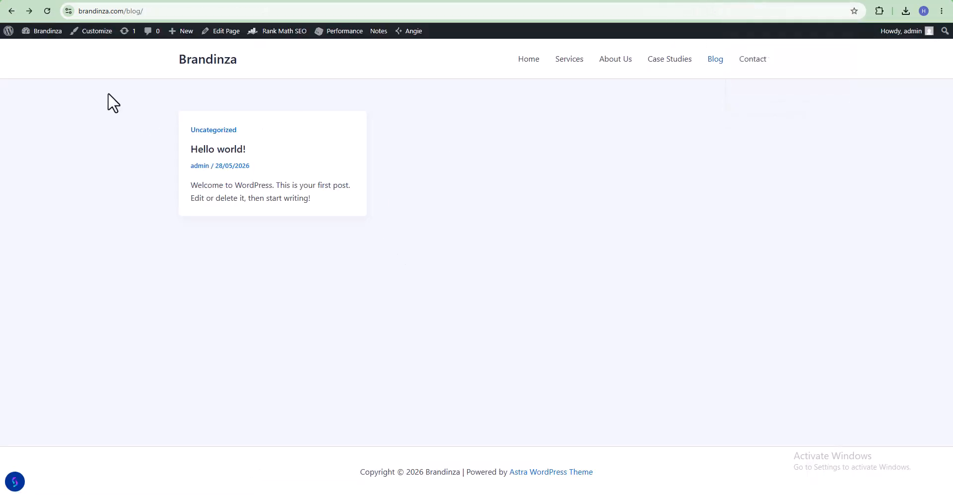
{"action": "left_click", "coordinate": [47, 11]}
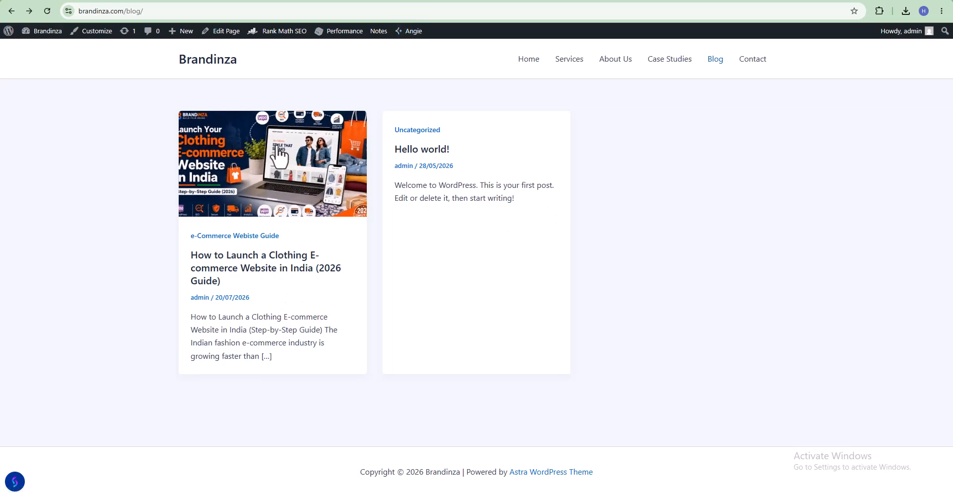
{"action": "left_click", "coordinate": [229, 268]}
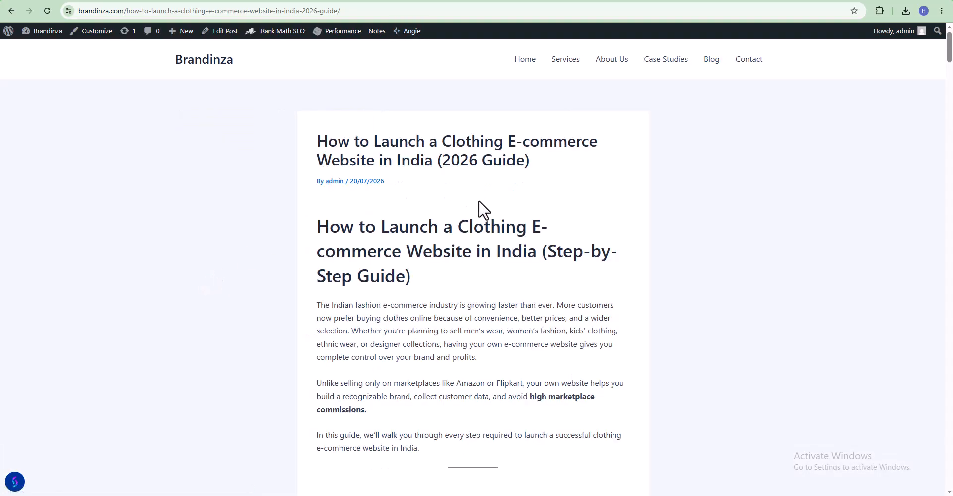
Look through the live article from the introduction to the FAQs and comment form, and return to its title
{"action": "scroll", "coordinate": [479, 201], "scroll_direction": "down", "scroll_amount": 10}
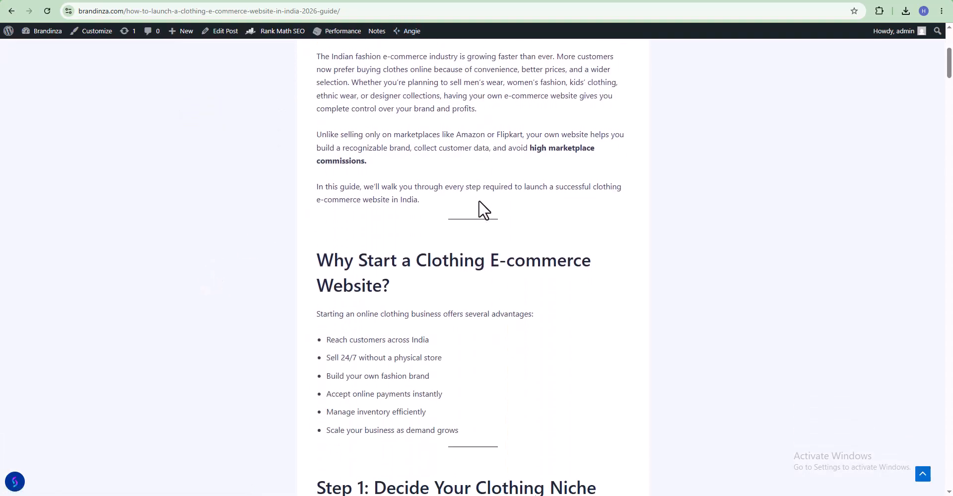
{"action": "scroll", "coordinate": [479, 201], "scroll_direction": "down", "scroll_amount": 10}
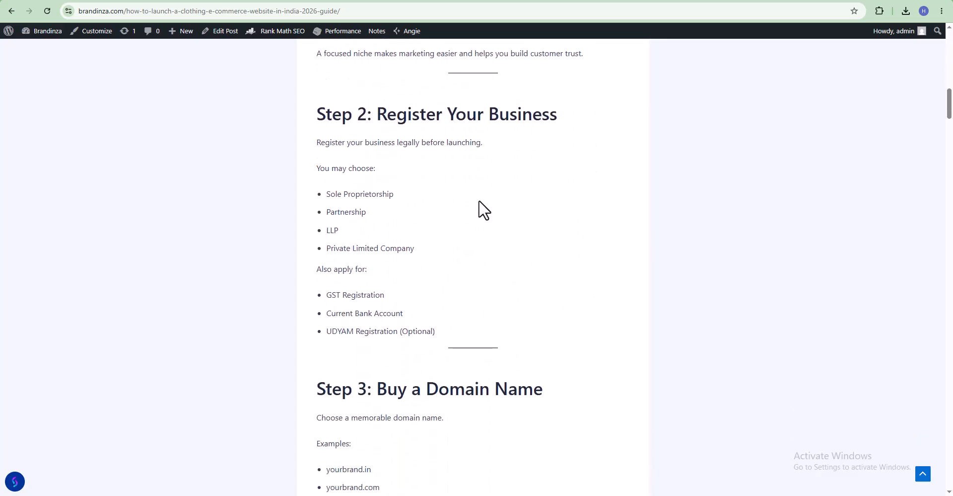
{"action": "scroll", "coordinate": [480, 201], "scroll_direction": "down", "scroll_amount": 10}
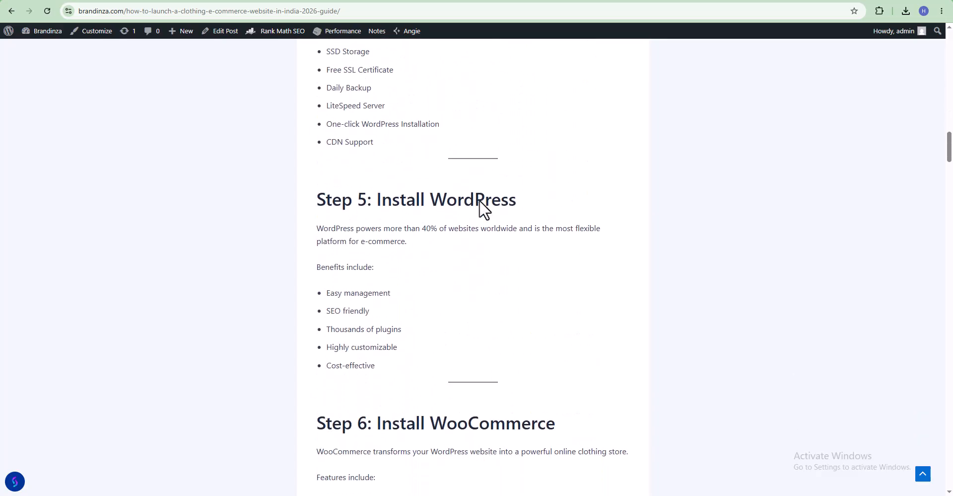
{"action": "scroll", "coordinate": [479, 199], "scroll_direction": "down", "scroll_amount": 10}
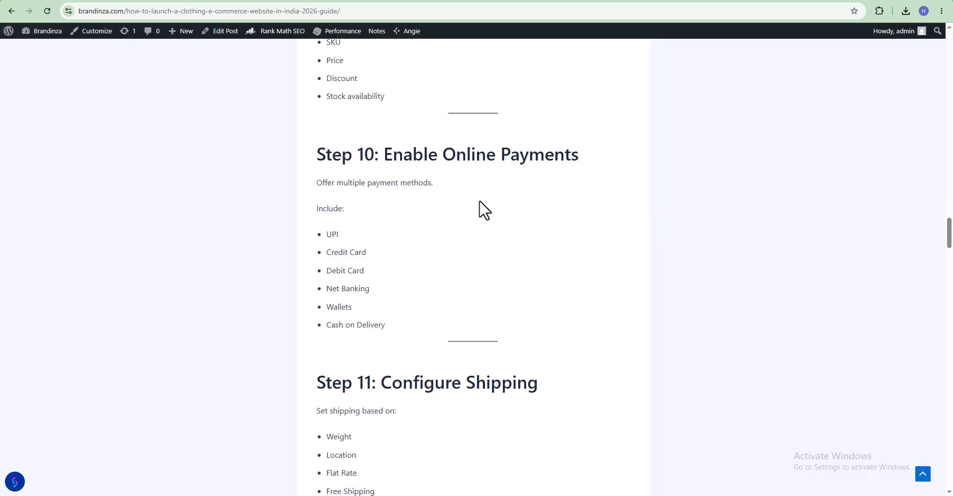
{"action": "scroll", "coordinate": [479, 200], "scroll_direction": "down", "scroll_amount": 10}
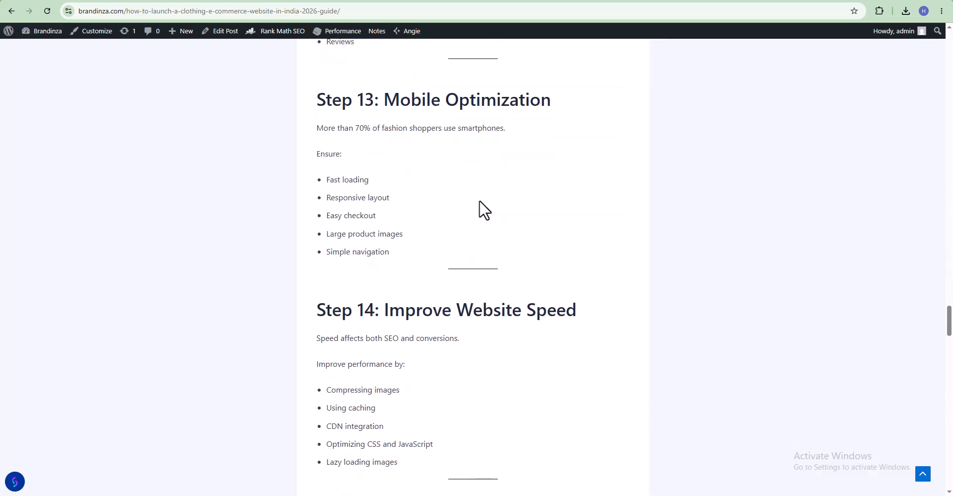
{"action": "scroll", "coordinate": [484, 209], "scroll_direction": "down", "scroll_amount": 10}
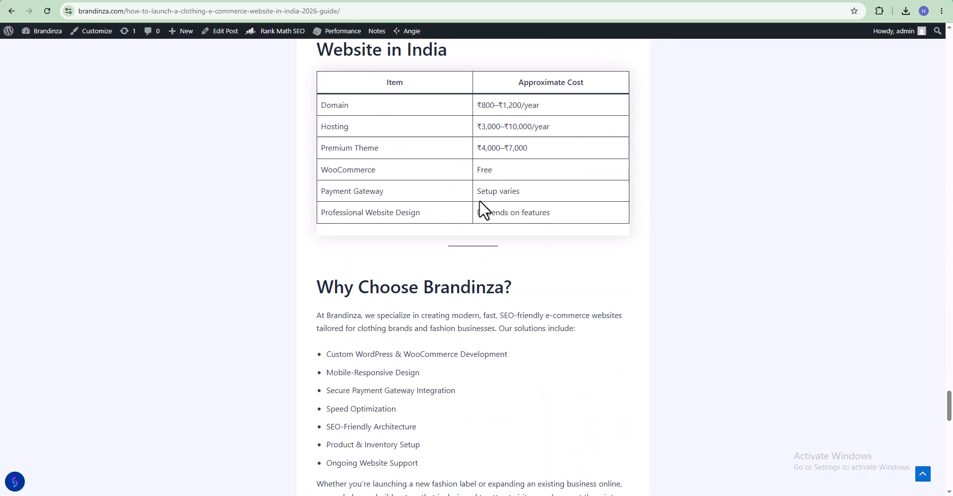
{"action": "scroll", "coordinate": [480, 201], "scroll_direction": "down", "scroll_amount": 10}
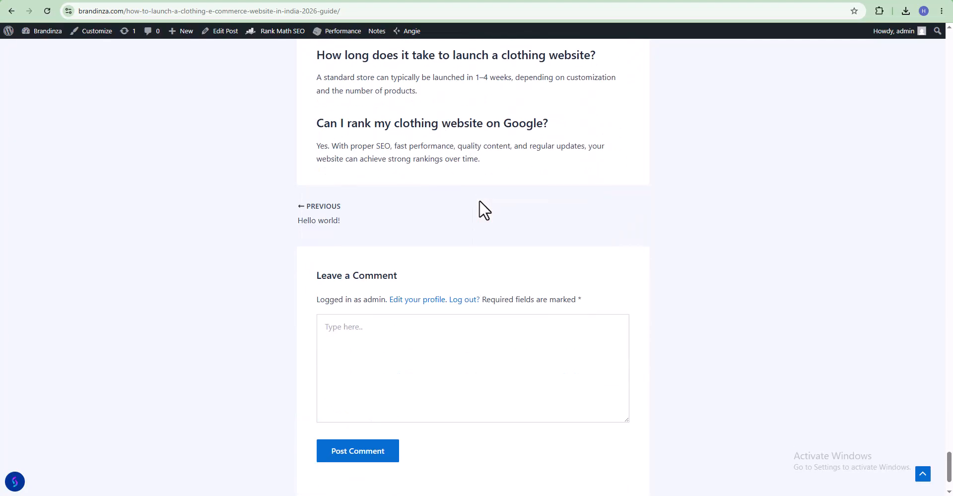
{"action": "scroll", "coordinate": [451, 319], "scroll_direction": "up", "scroll_amount": 3}
{"action": "scroll", "coordinate": [450, 323], "scroll_direction": "down", "scroll_amount": 3}
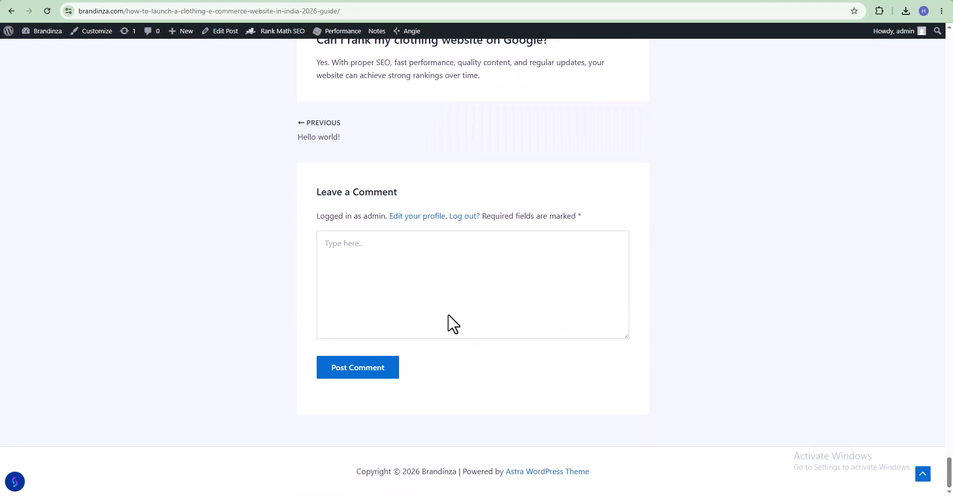
{"action": "scroll", "coordinate": [398, 255], "scroll_direction": "up", "scroll_amount": 10}
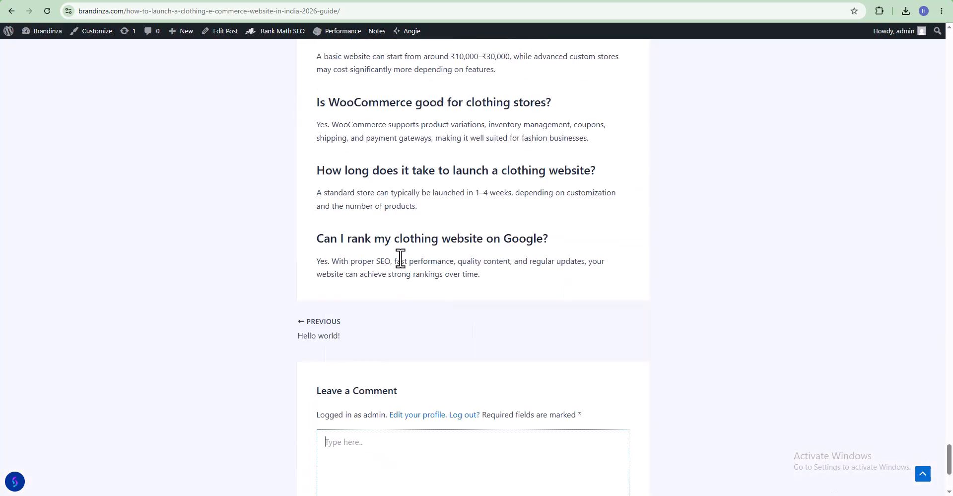
{"action": "scroll", "coordinate": [401, 258], "scroll_direction": "up", "scroll_amount": 15}
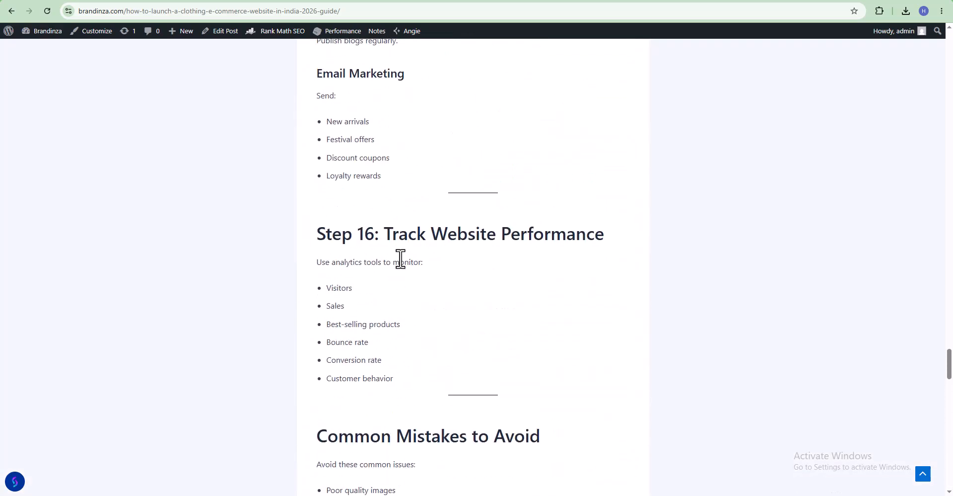
{"action": "scroll", "coordinate": [401, 257], "scroll_direction": "up", "scroll_amount": 20}
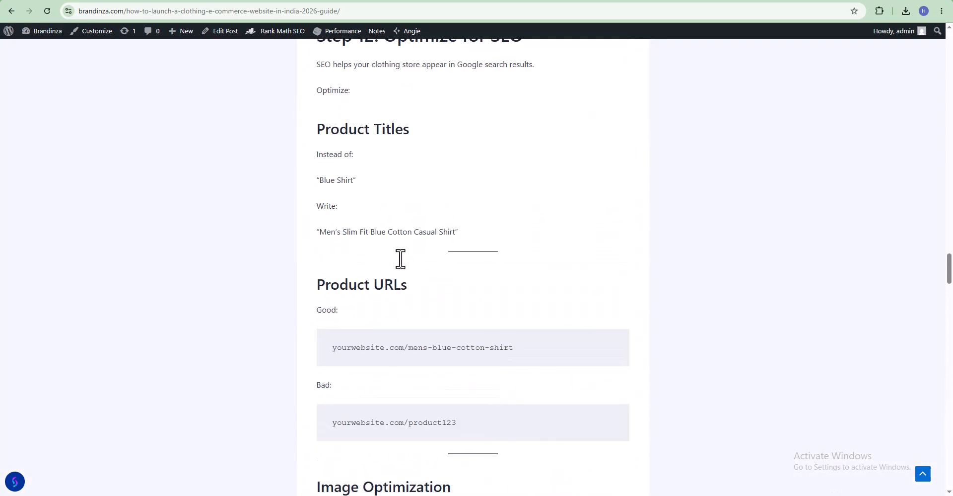
{"action": "scroll", "coordinate": [401, 258], "scroll_direction": "up", "scroll_amount": 20}
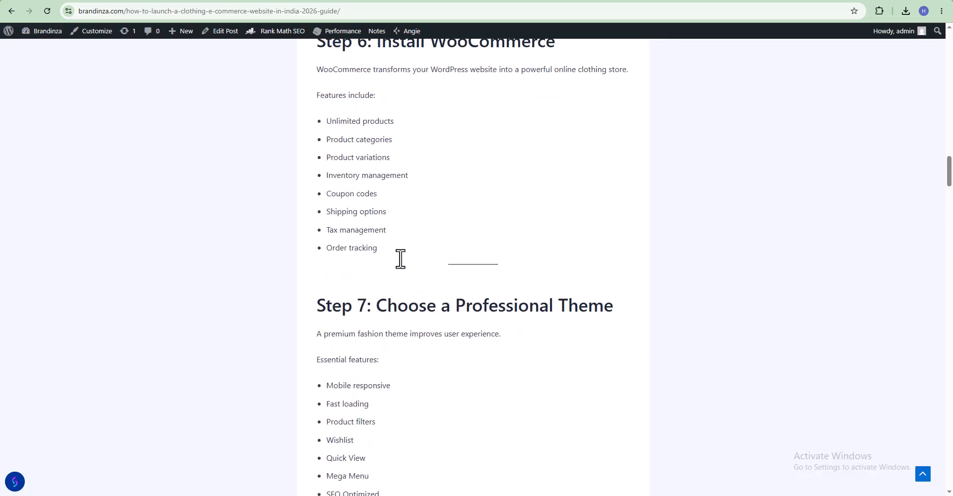
{"action": "scroll", "coordinate": [401, 258], "scroll_direction": "up", "scroll_amount": 20}
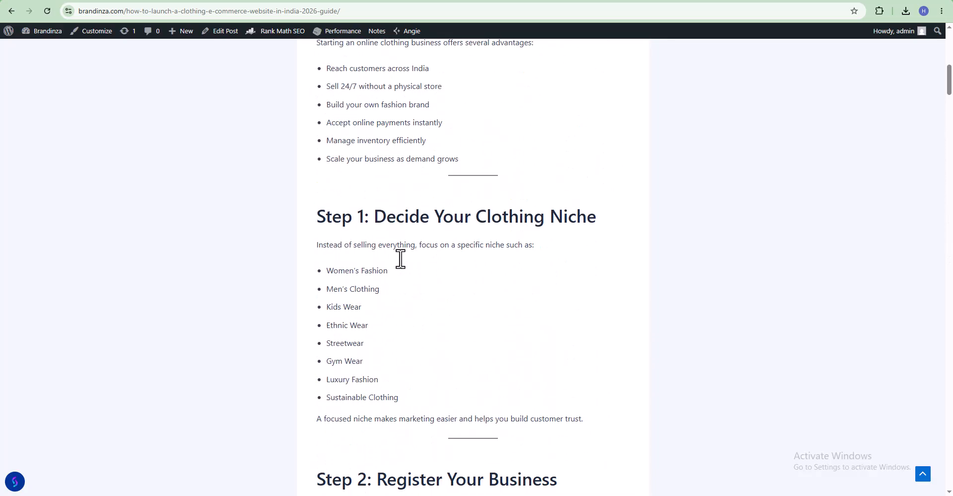
{"action": "scroll", "coordinate": [400, 258], "scroll_direction": "up", "scroll_amount": 2}
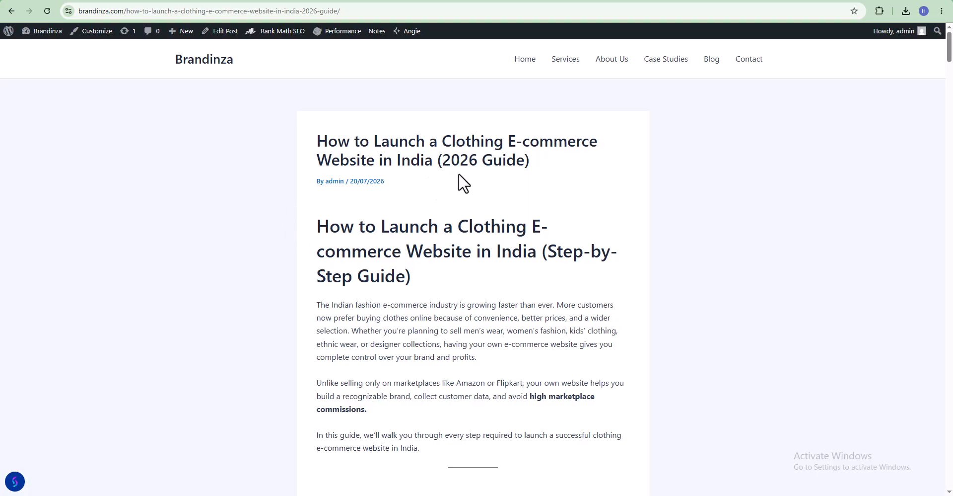
Read through the advantages listed under "Why Start a Clothing E-commerce Website?" in the live article, highlighting individual points
{"action": "scroll", "coordinate": [468, 219], "scroll_direction": "down", "scroll_amount": 5}
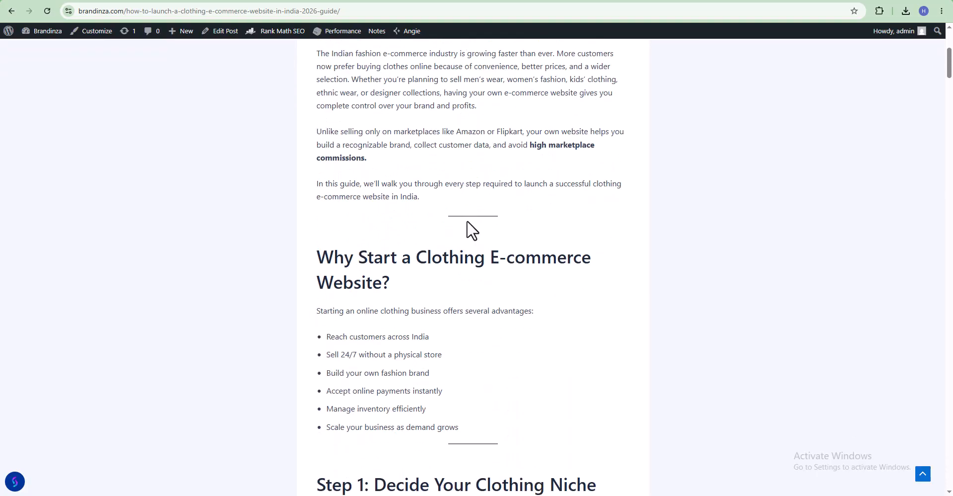
{"action": "scroll", "coordinate": [470, 226], "scroll_direction": "down", "scroll_amount": 2}
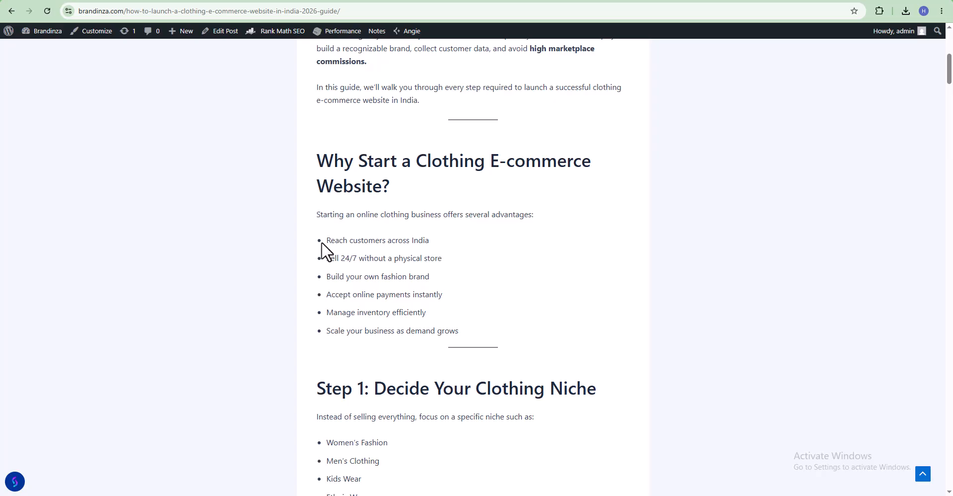
{"action": "left_click_drag", "start_coordinate": [326, 240], "coordinate": [431, 242]}
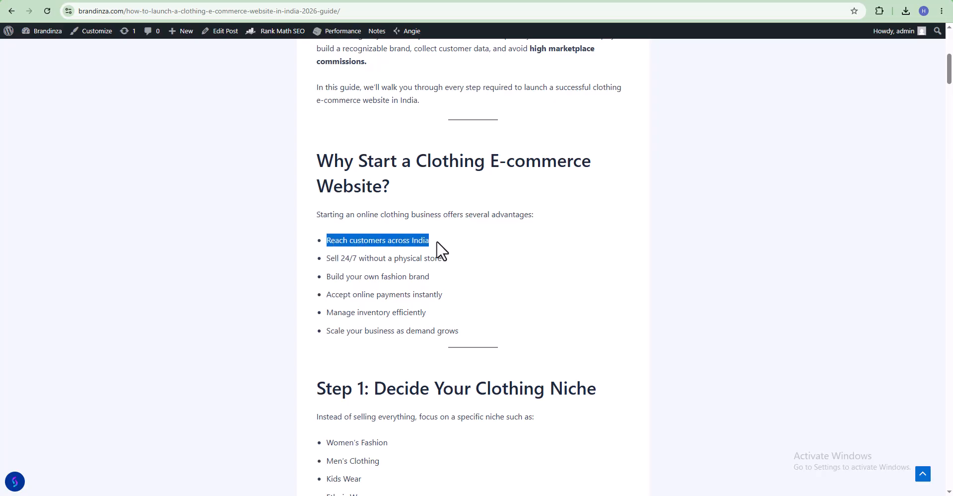
{"action": "left_click", "coordinate": [444, 255]}
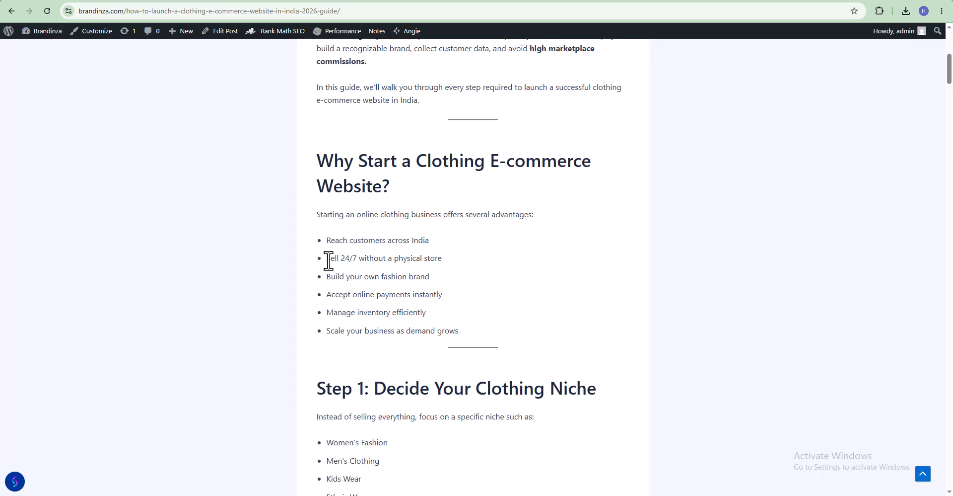
{"action": "left_click_drag", "start_coordinate": [327, 258], "coordinate": [447, 292]}
{"action": "left_click", "coordinate": [436, 293]}
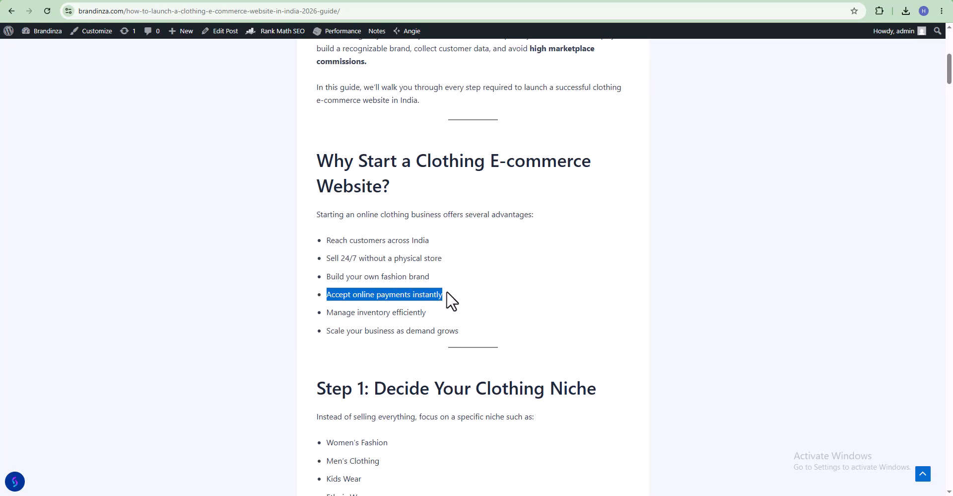
{"action": "left_click", "coordinate": [427, 312]}
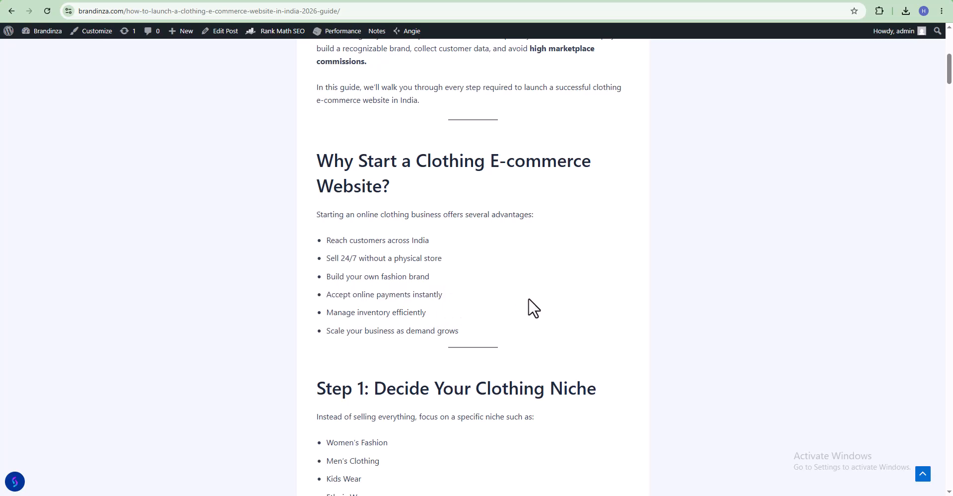